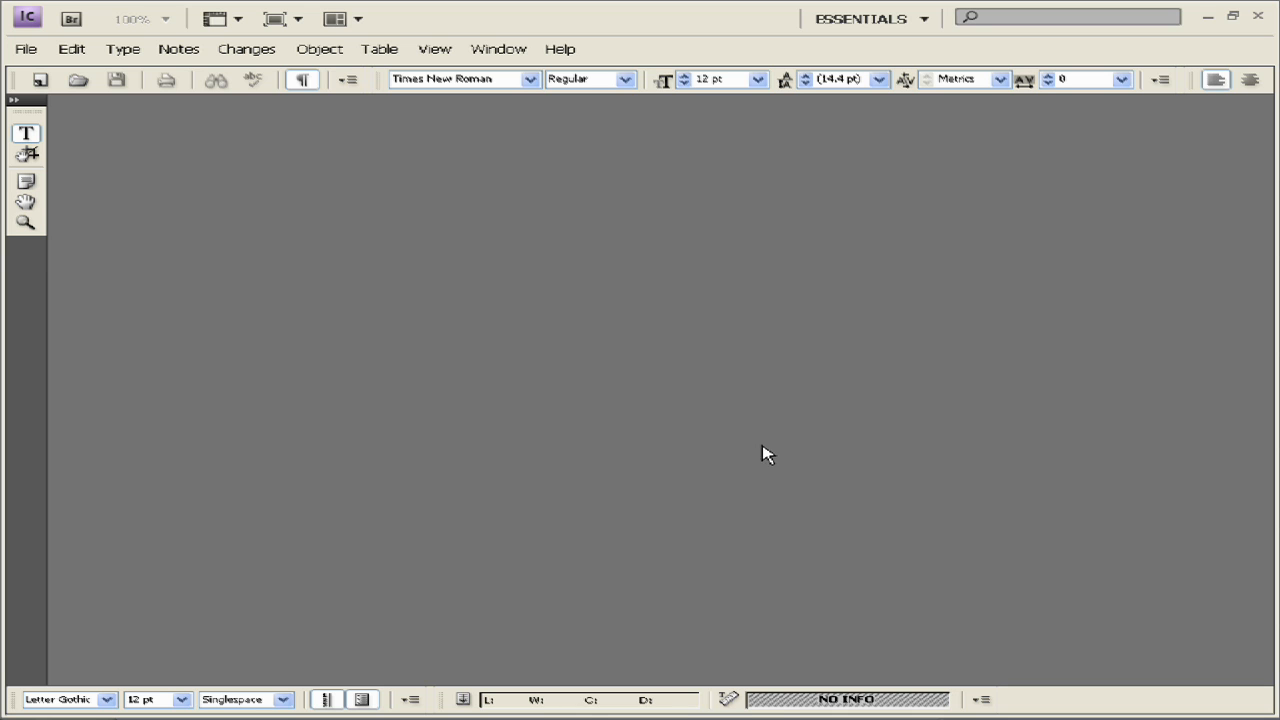
- Change the workspace from Essentials to Advanced
left_click(826, 17)
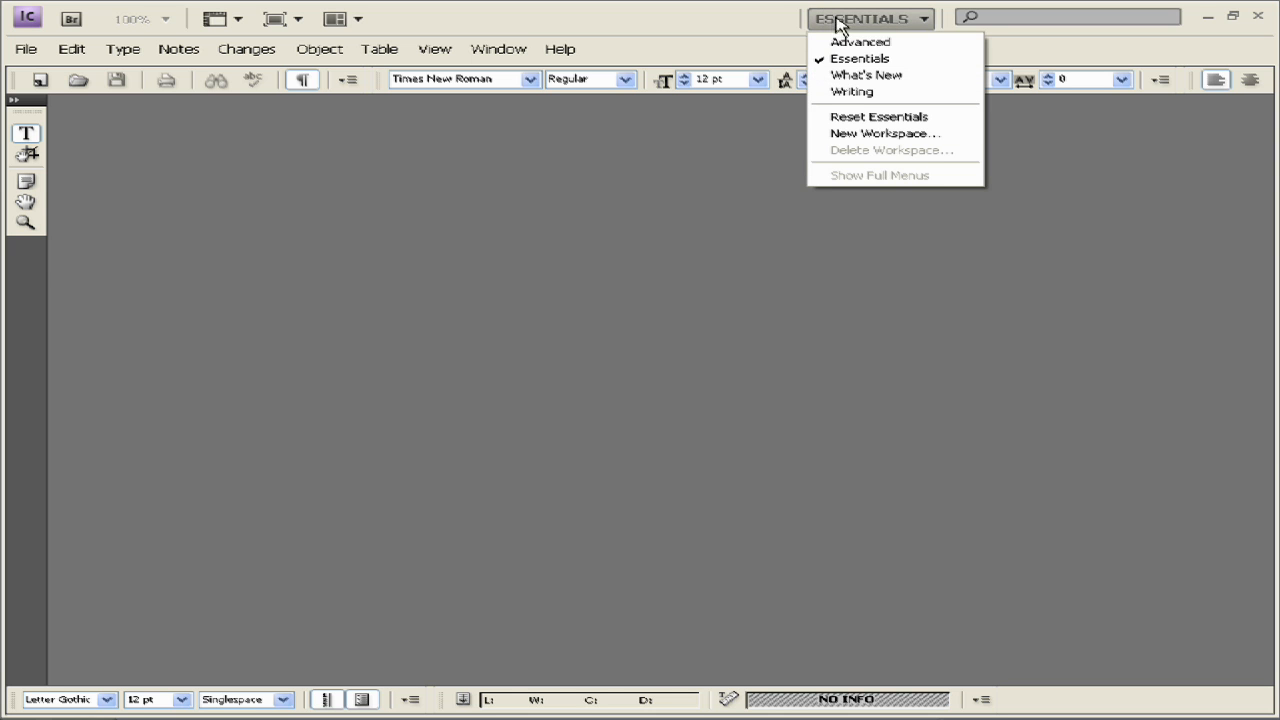
left_click(846, 43)
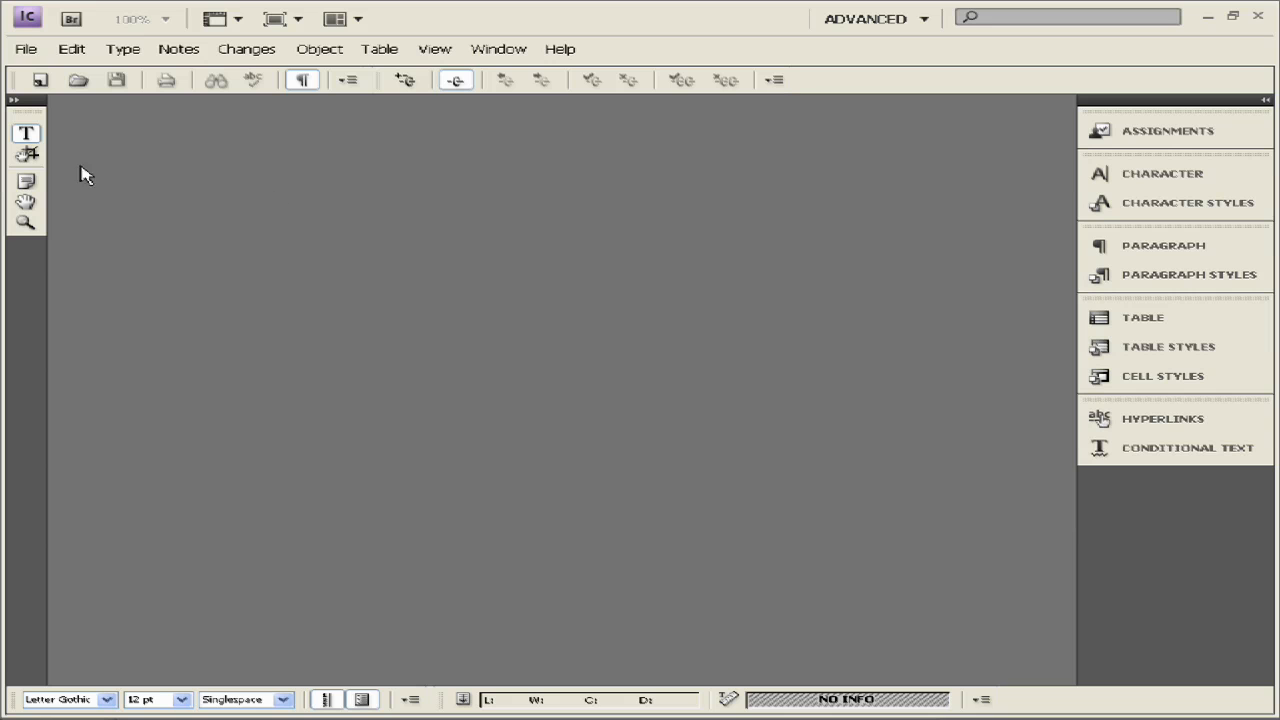
- Open the ArtsCulture assignment from the Assignments folder, one level up from the current folder
left_click(44, 45)
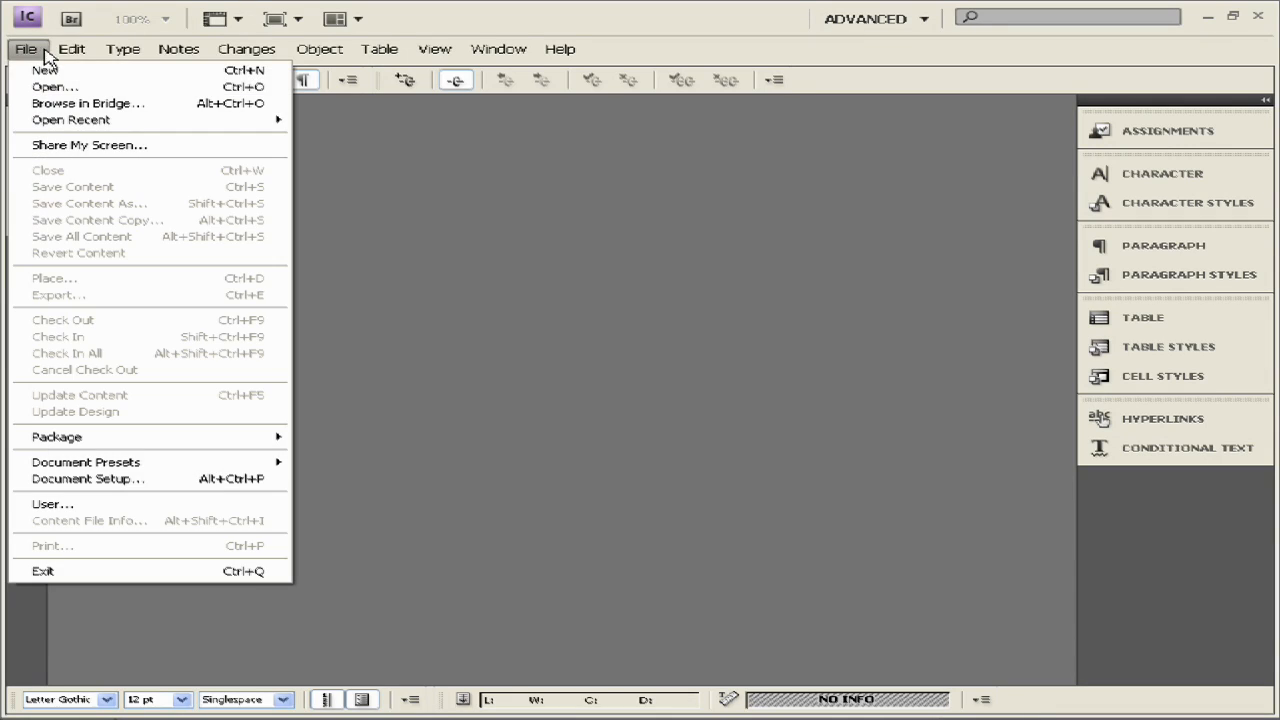
left_click(46, 86)
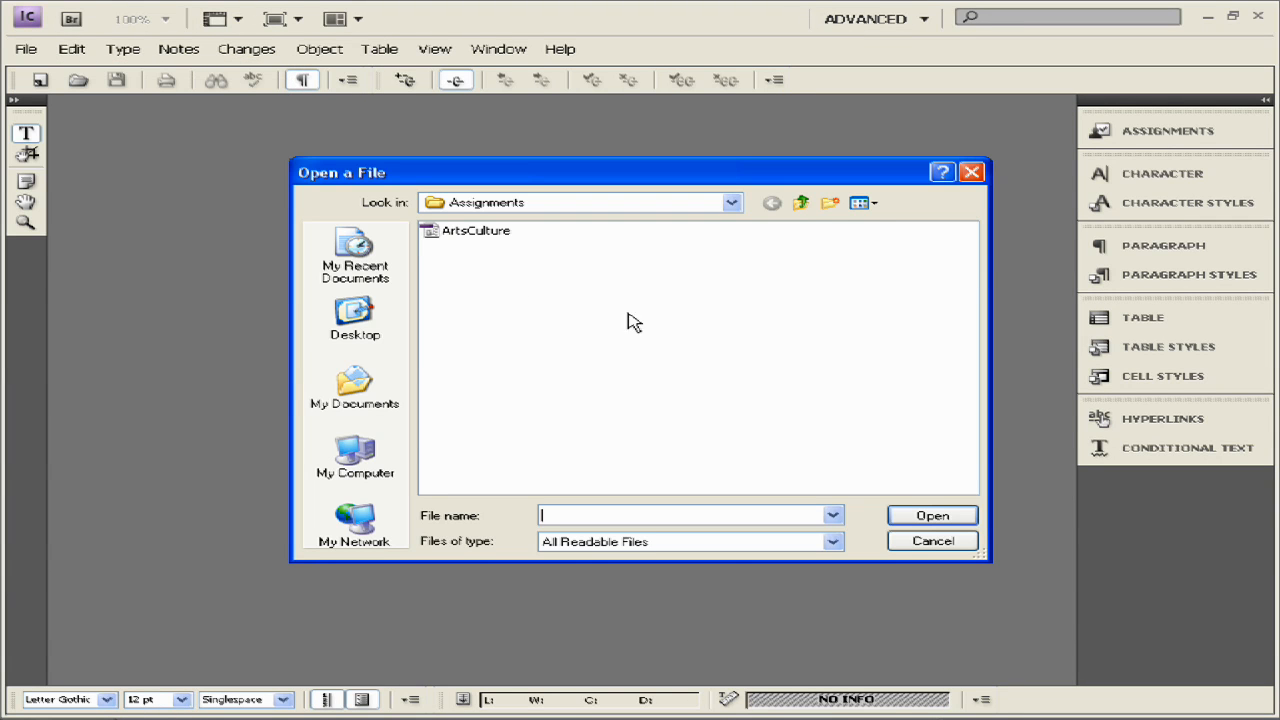
left_click(801, 206)
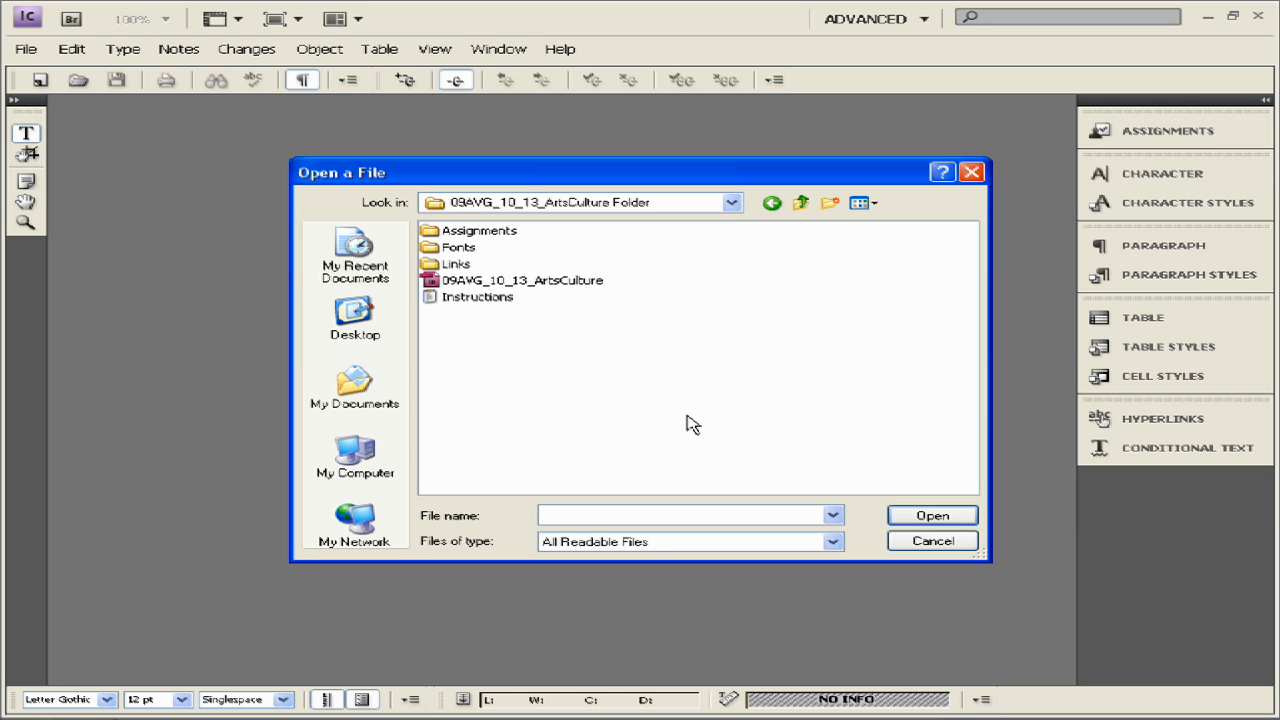
double_click(477, 233)
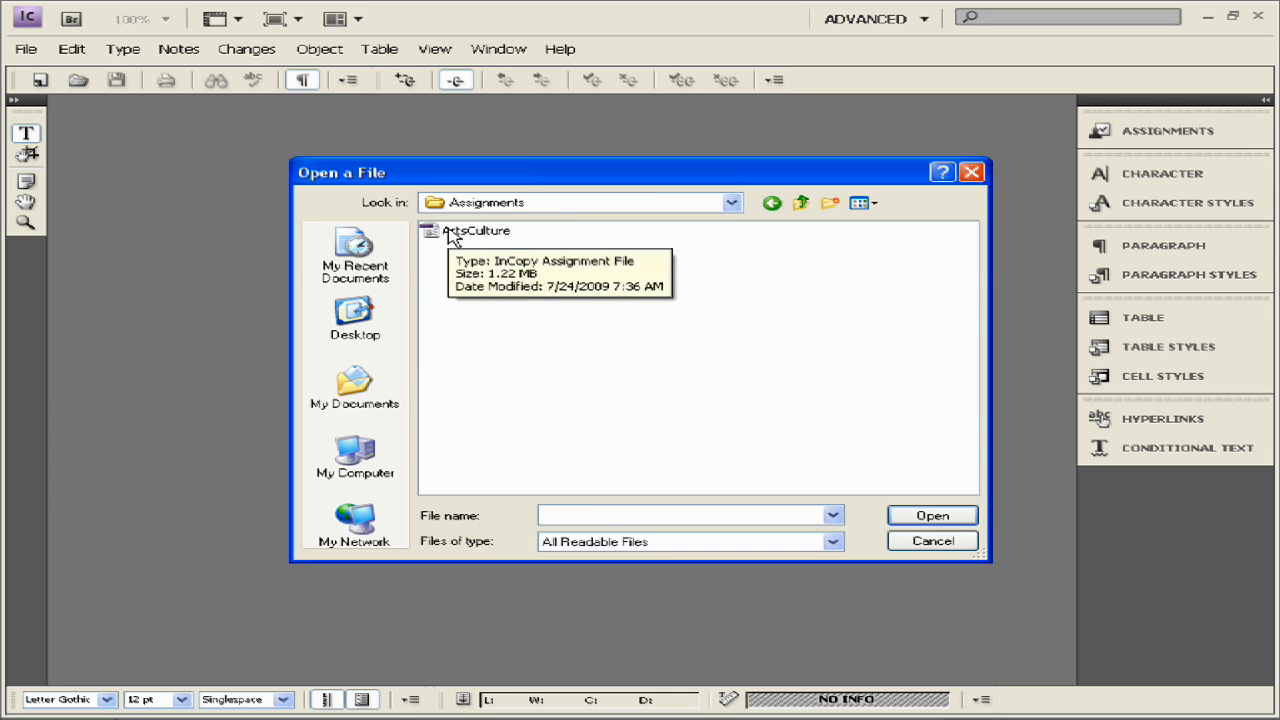
double_click(452, 232)
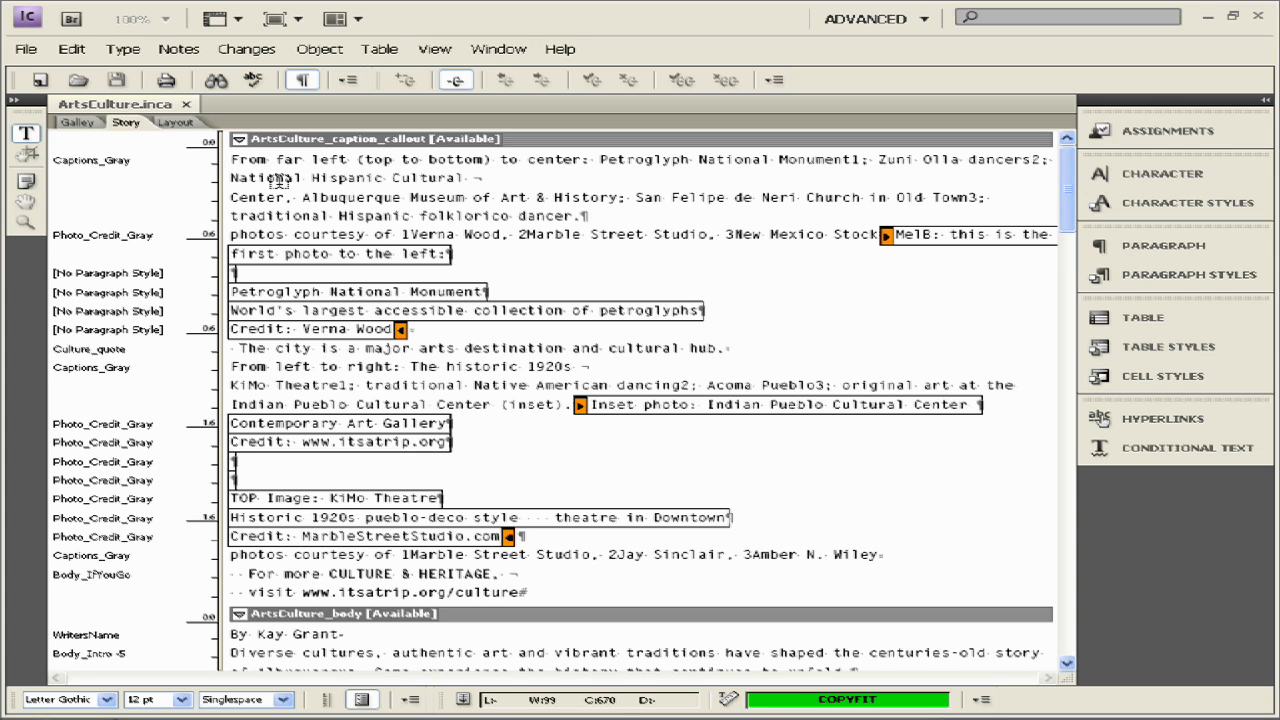
- Scroll through the ArtsCulture spreads in Layout view, then switch to Galley view
left_click(176, 122)
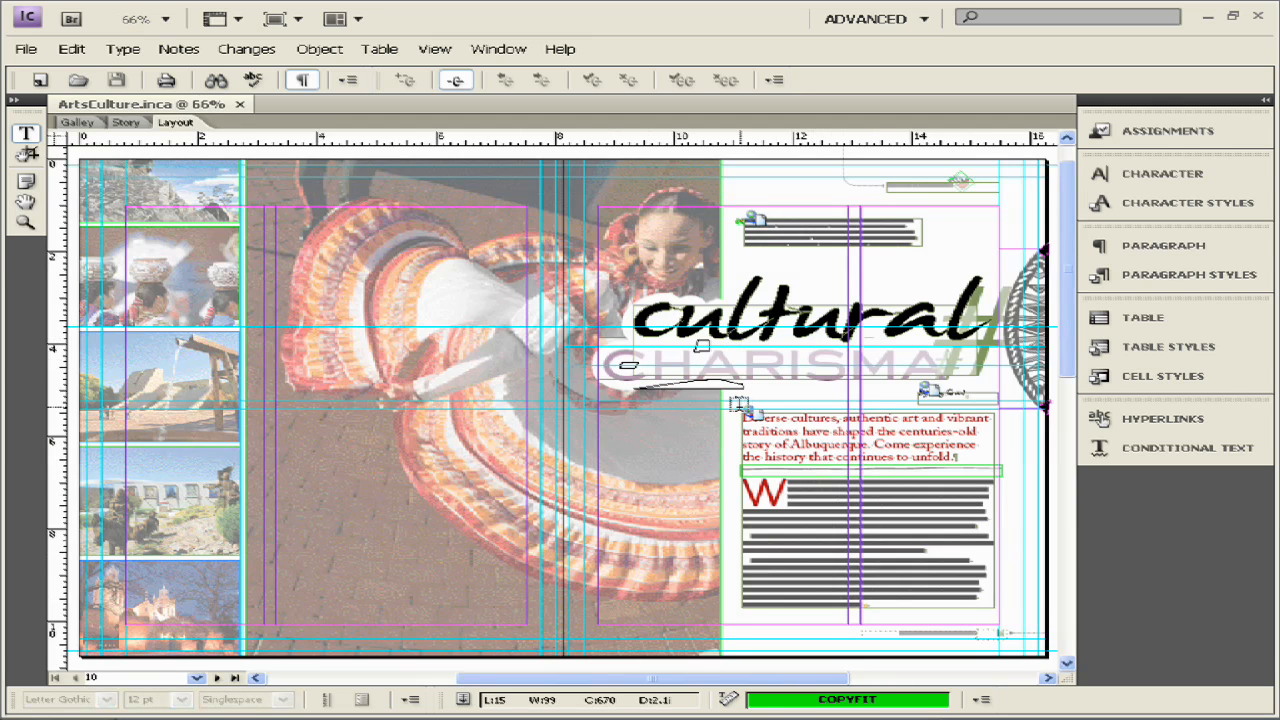
scroll(744, 404, "down", 3)
scroll(744, 404, "down", 10)
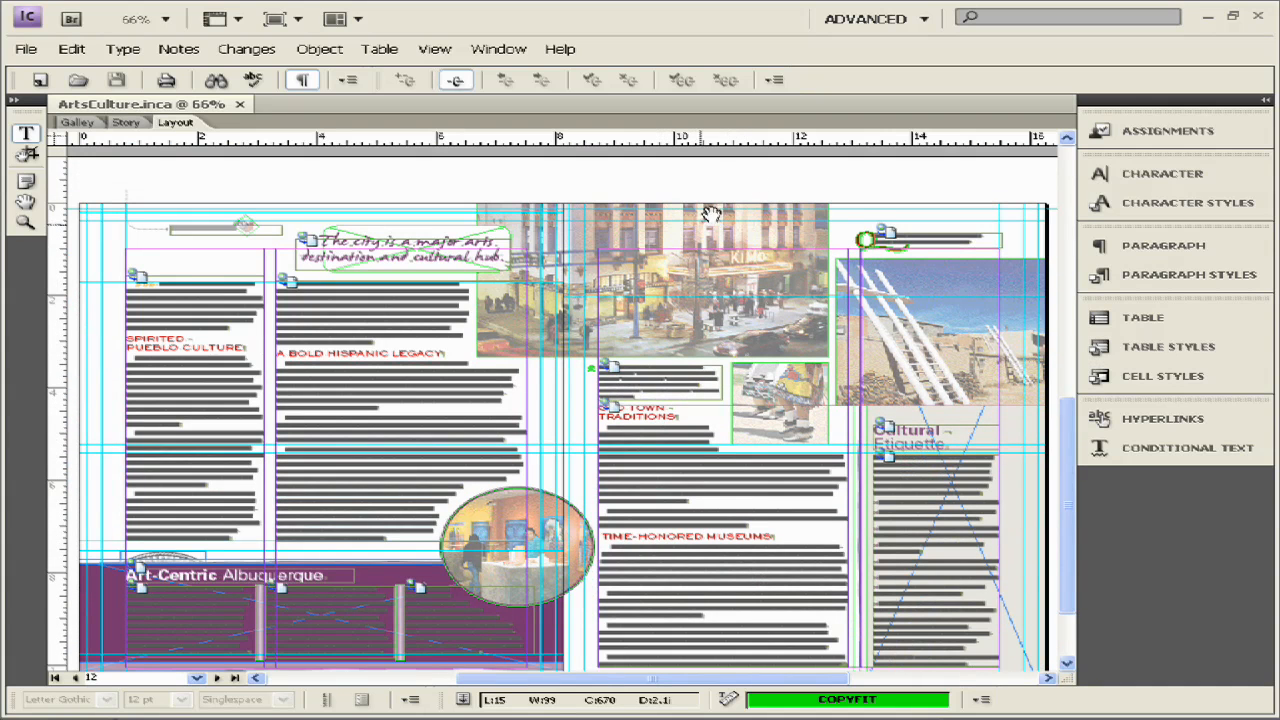
left_click(77, 122)
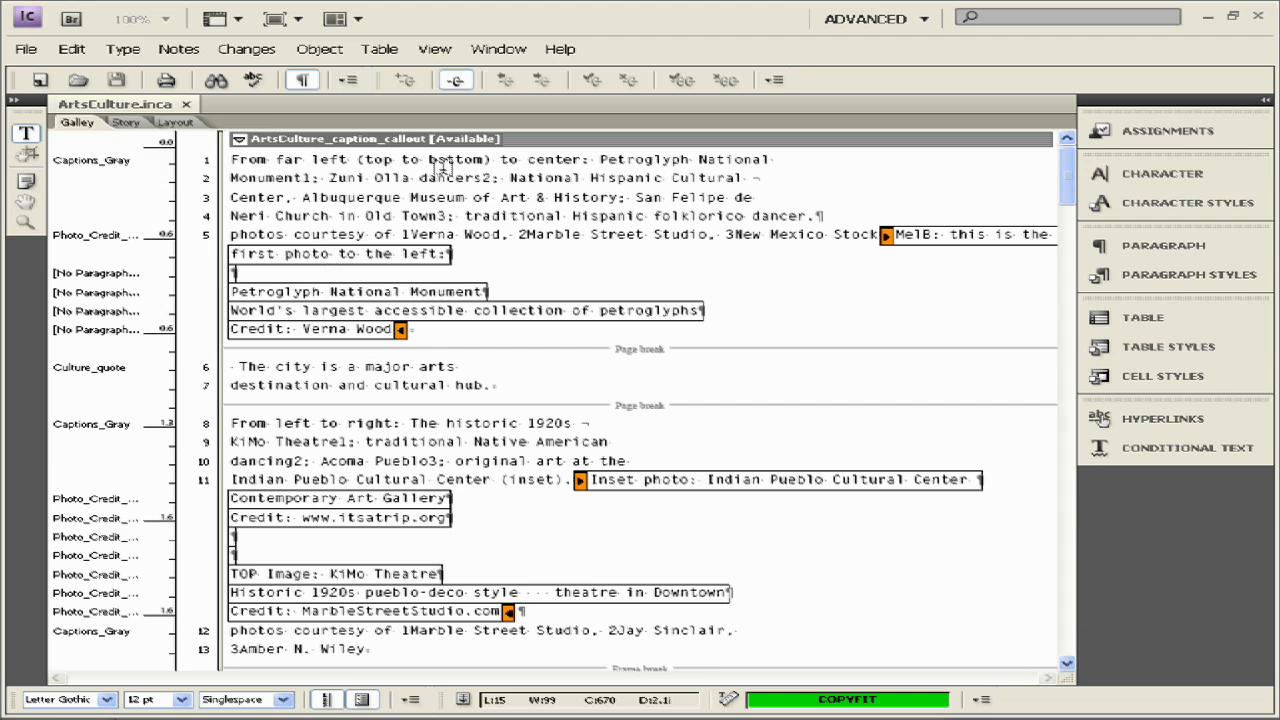
- Collapse the caption_callout story, briefly expand and collapse sidebar_art, then return to Layout view
scroll(446, 354, "down", 5)
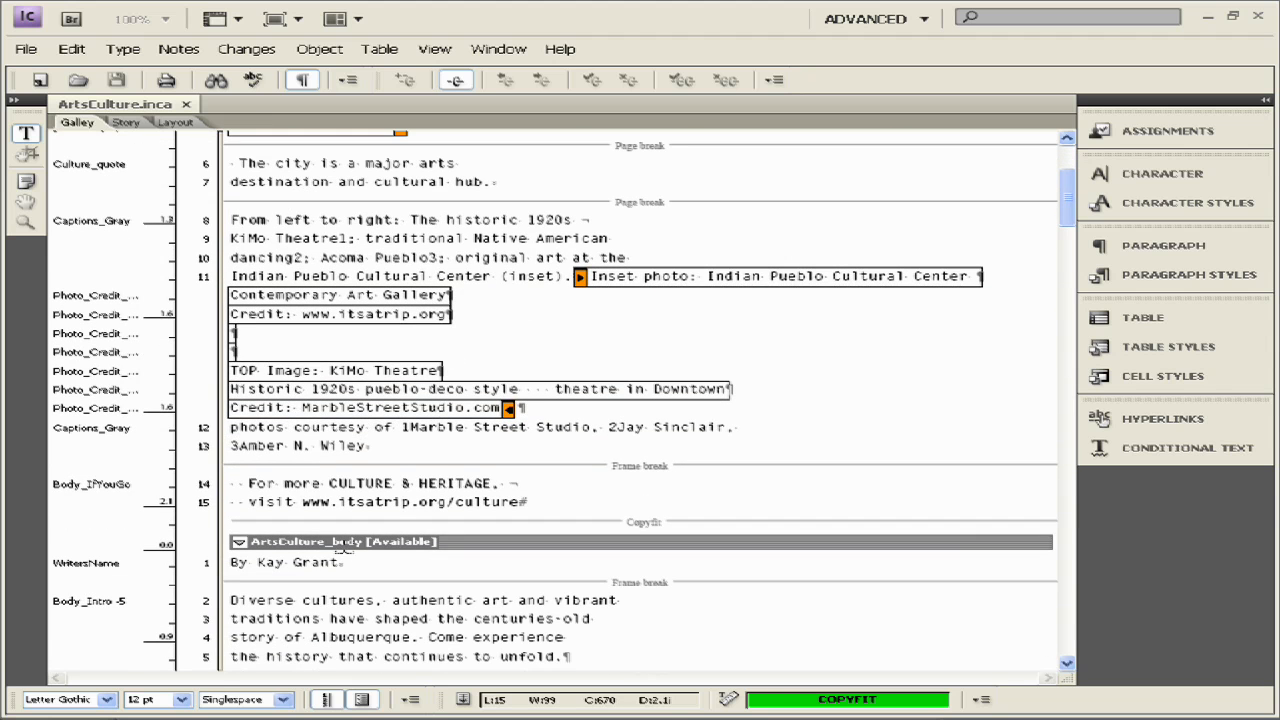
scroll(344, 541, "up", 5)
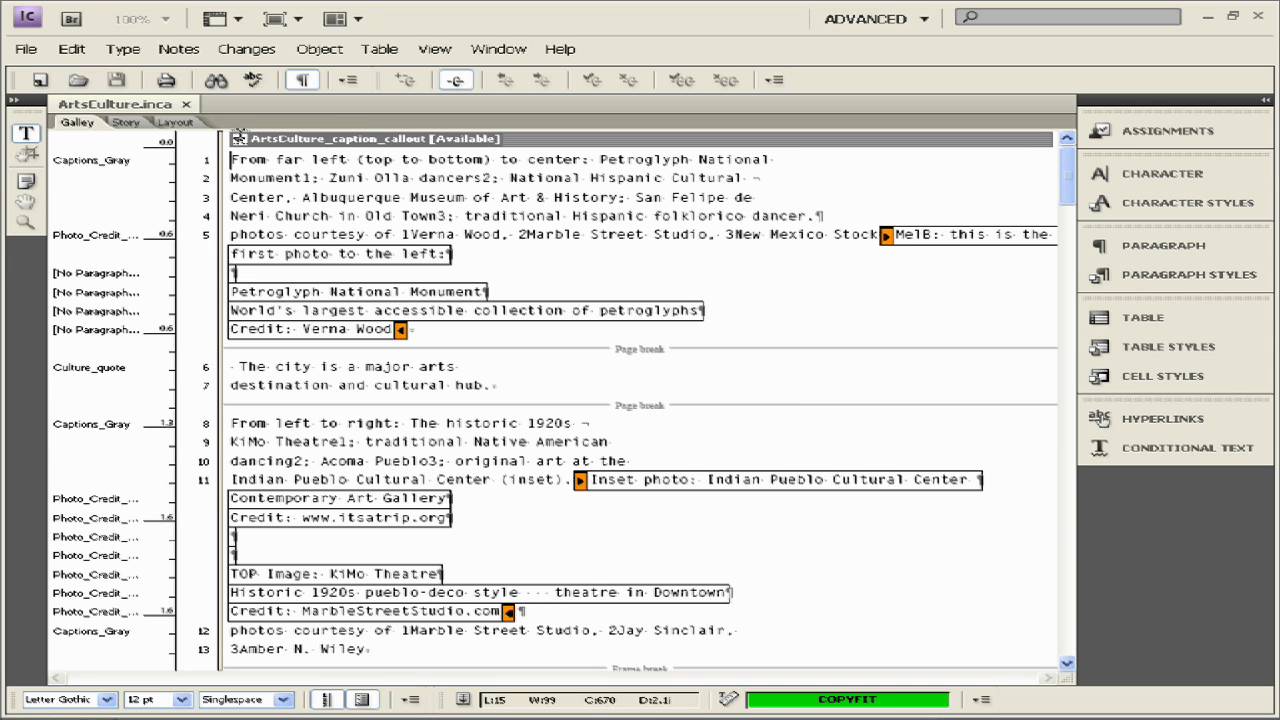
left_click(239, 139)
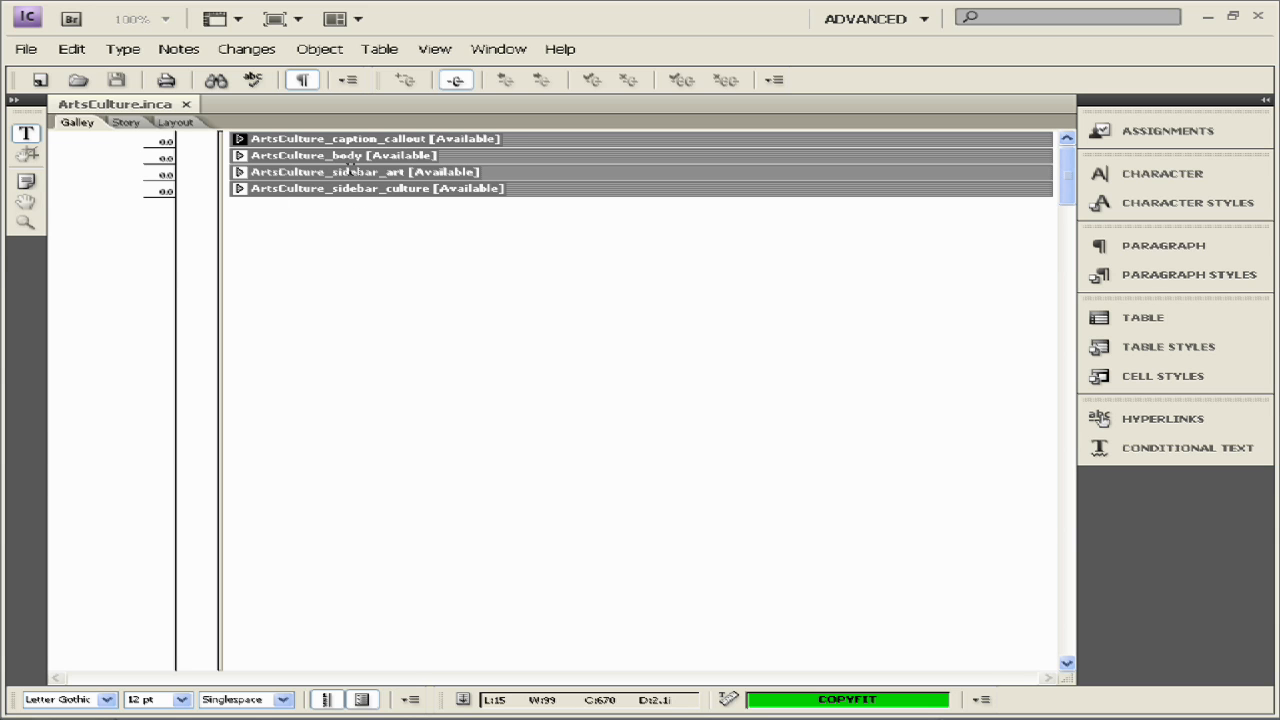
left_click(239, 172)
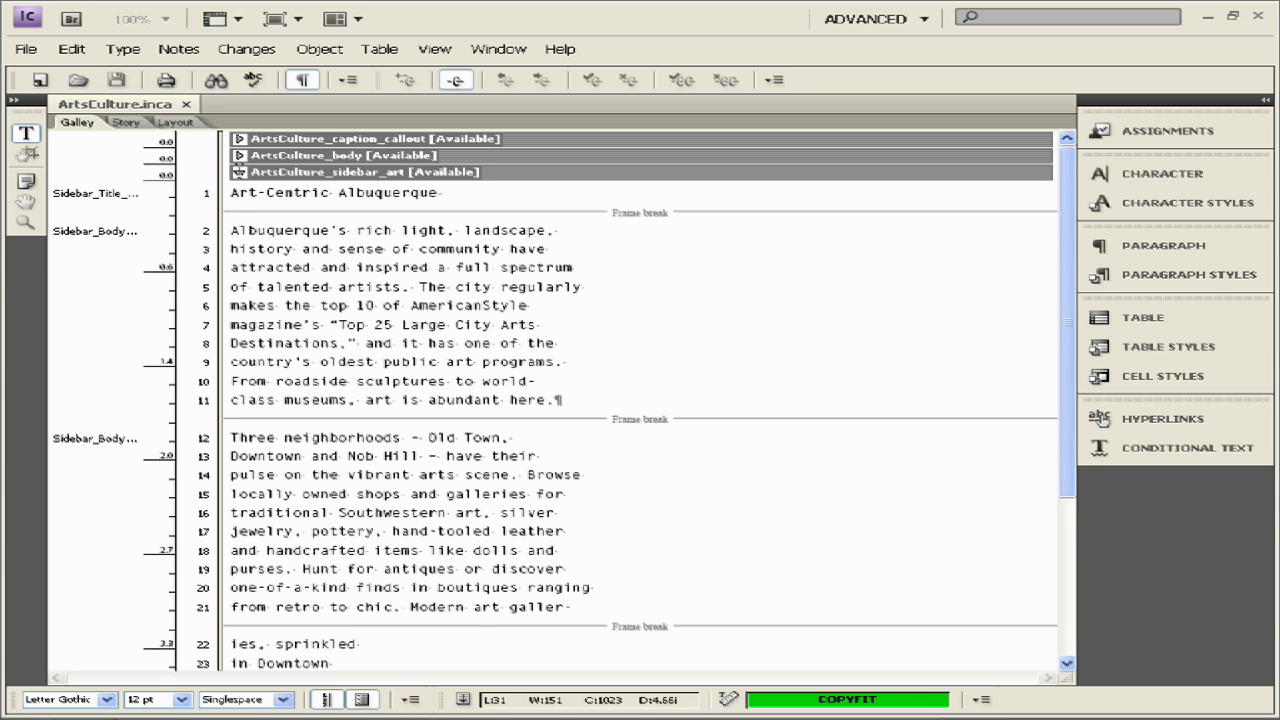
left_click(239, 172)
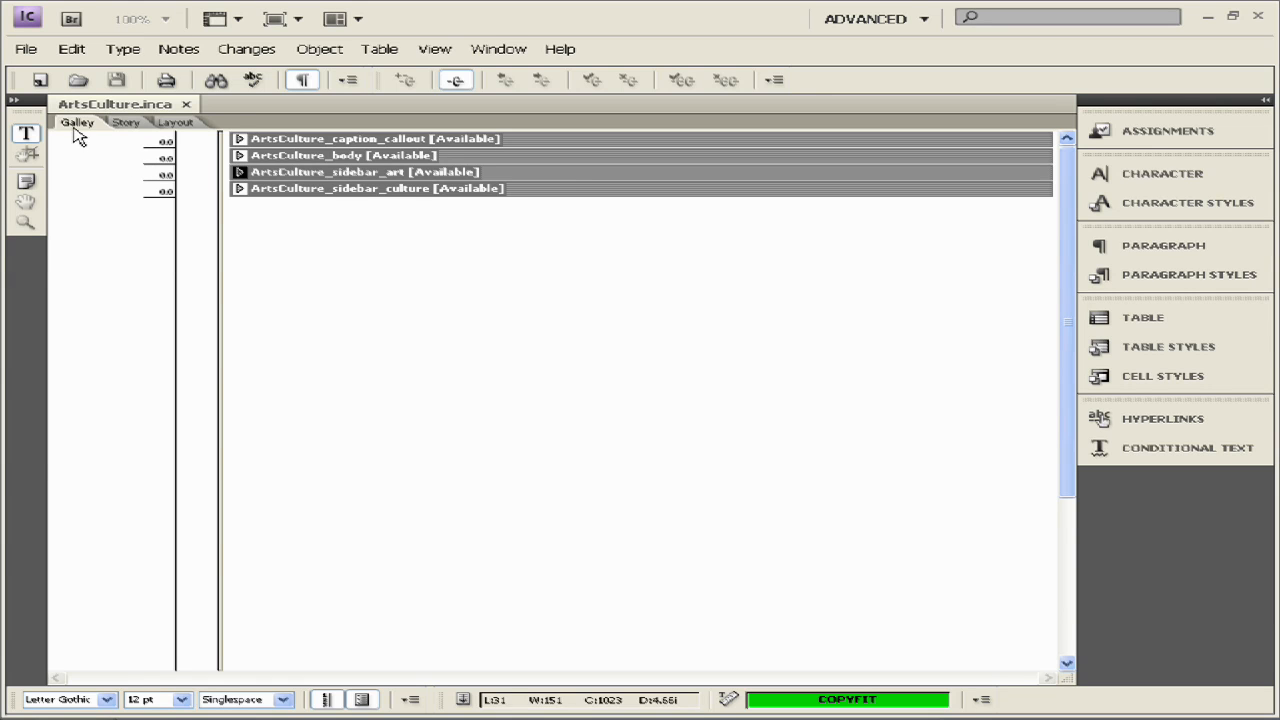
left_click(176, 123)
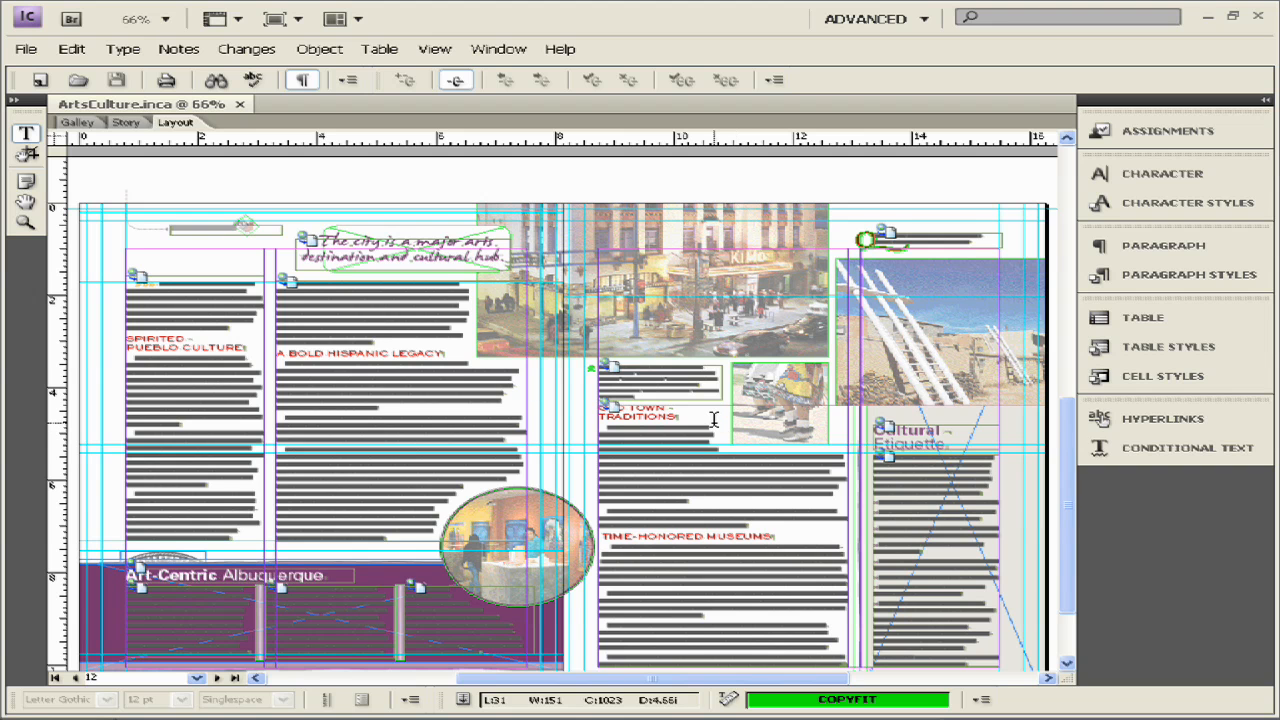
- Set View > Display Performance to Fast Display so images show as grey boxes
scroll(714, 420, "down", 1)
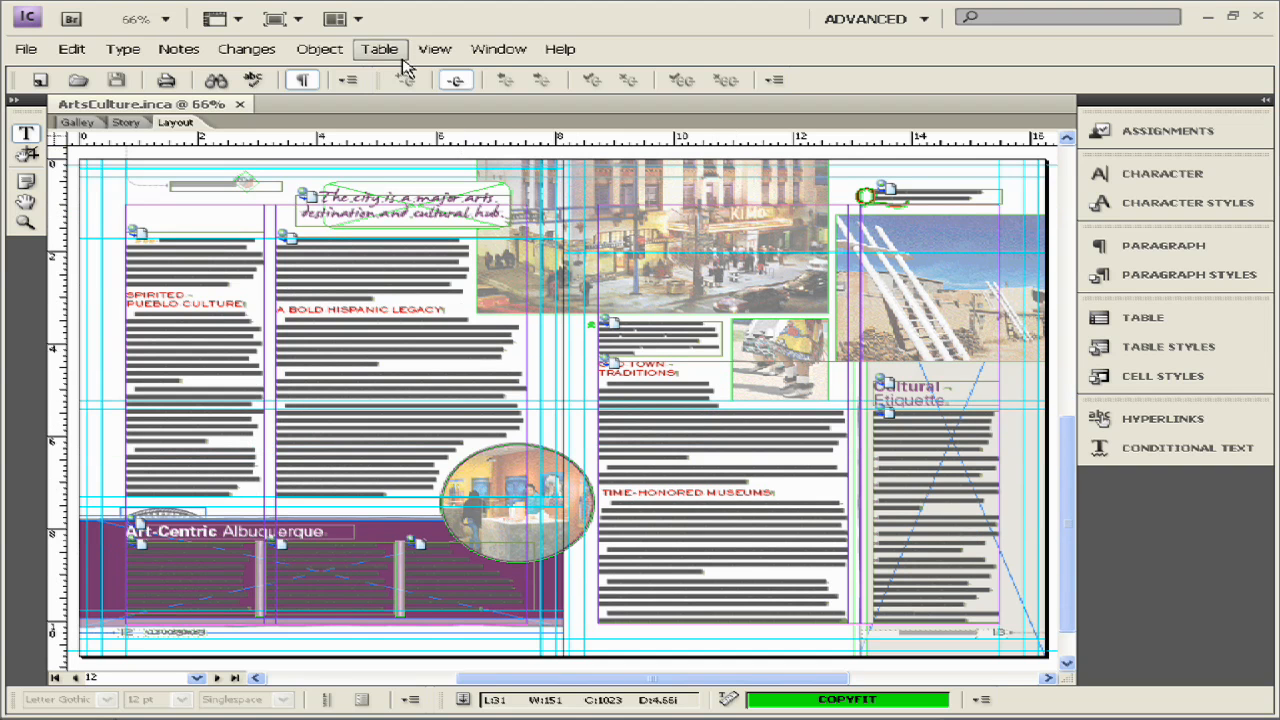
left_click(433, 51)
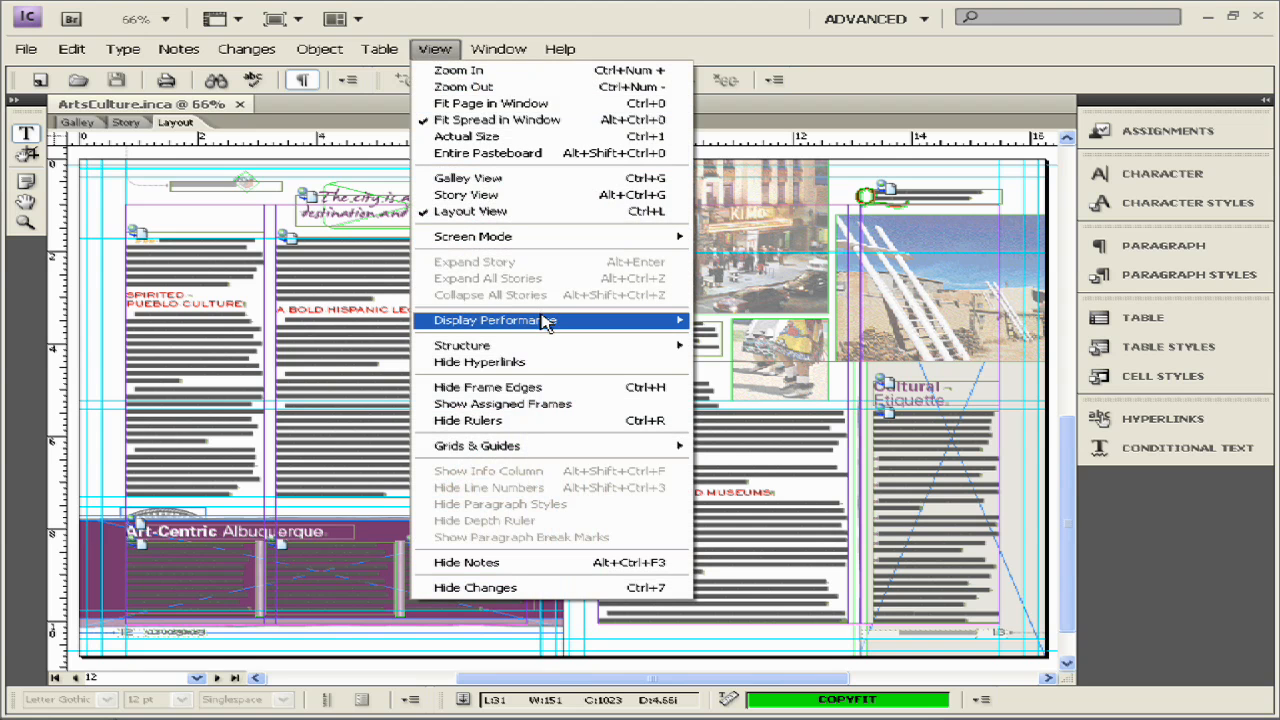
mouse_move(545, 321)
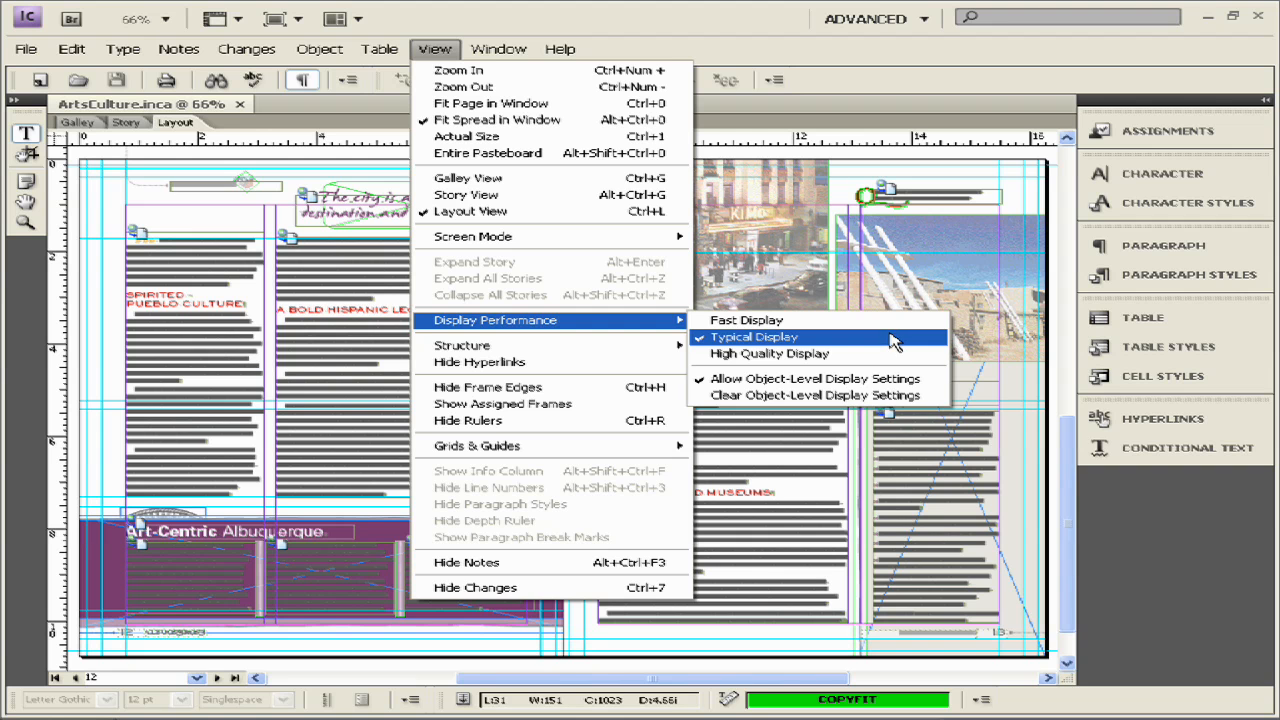
left_click(716, 322)
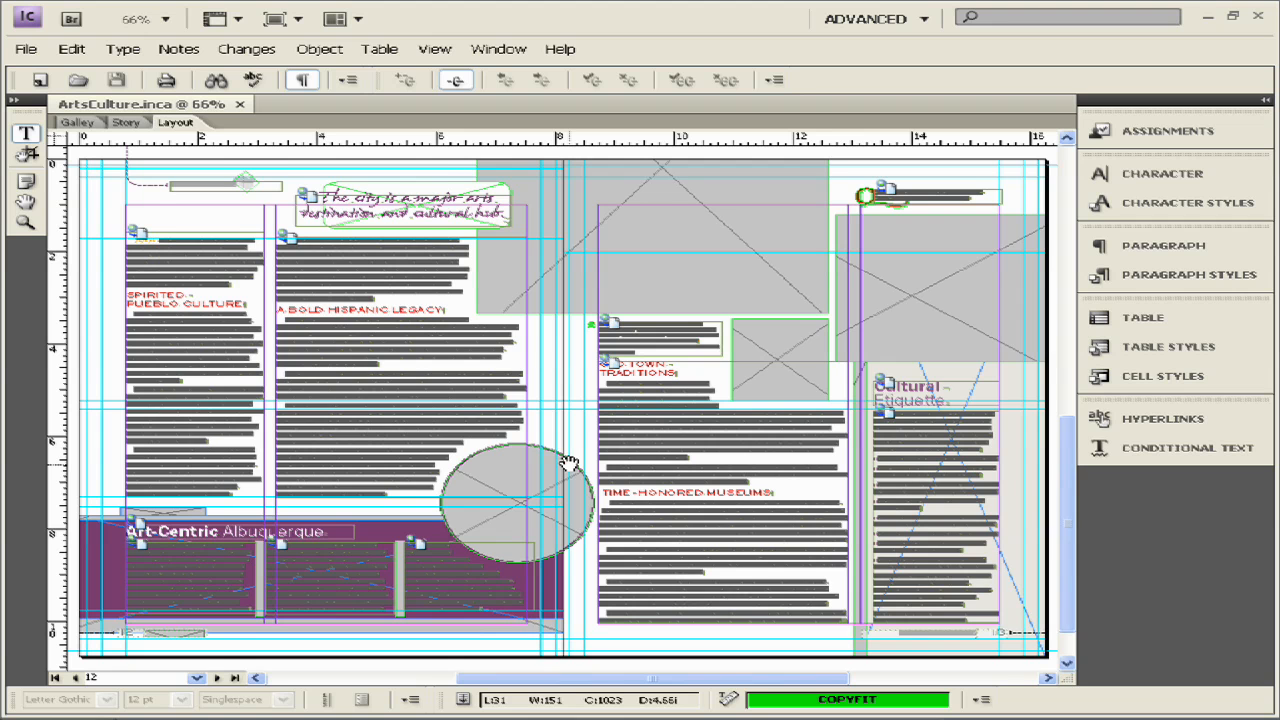
scroll(668, 414, "up", 1)
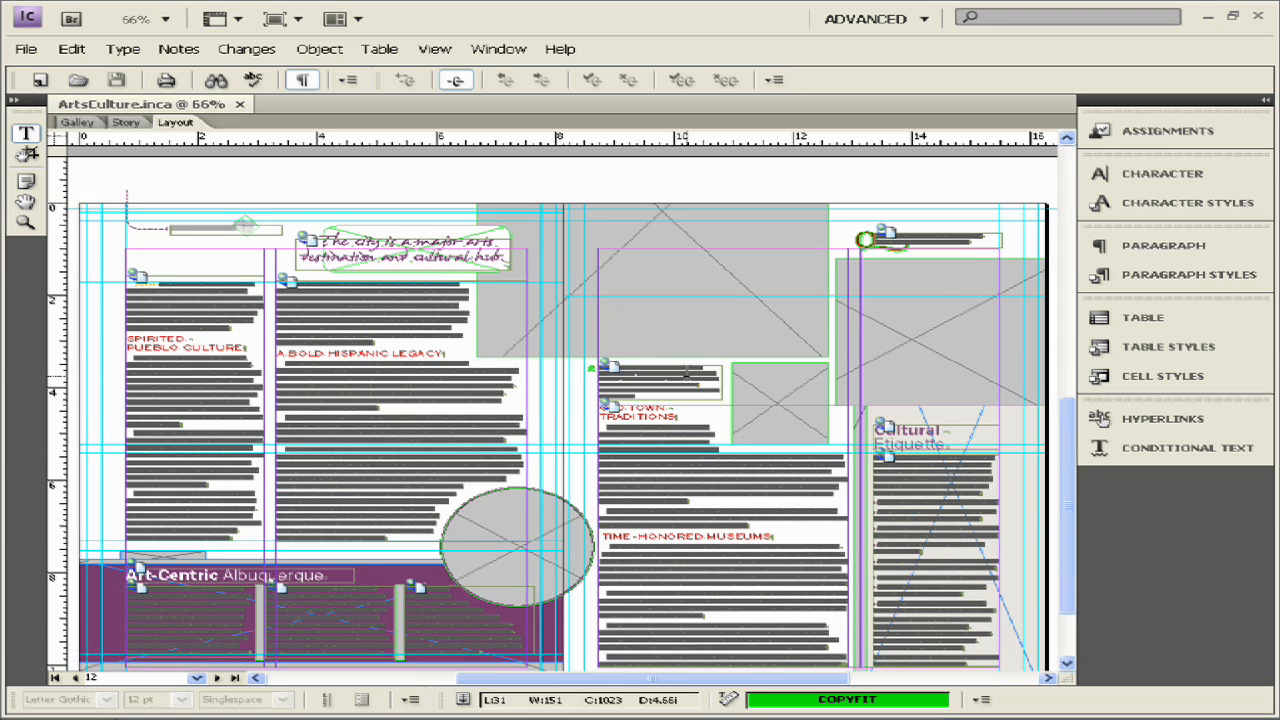
scroll(686, 372, "down", 1)
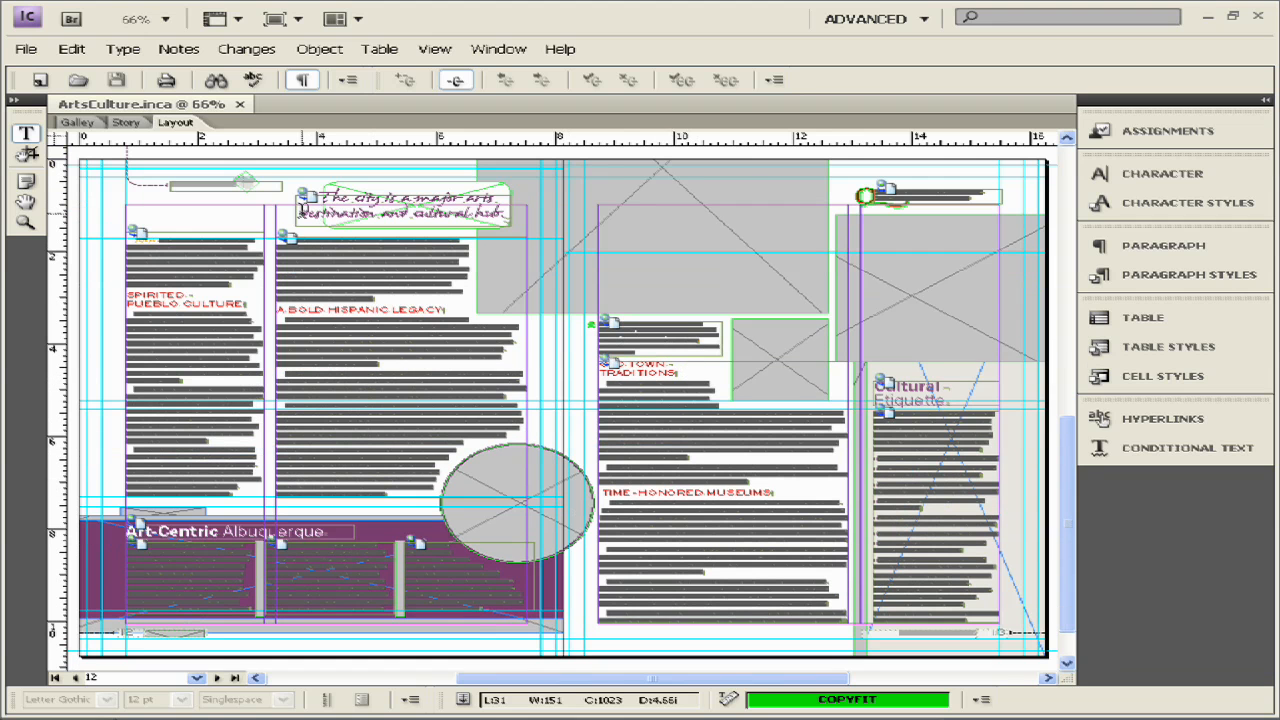
scroll(951, 420, "up", 3)
scroll(951, 420, "down", 3)
- Show and enlarge the Assignments list, select 09AVG_ArtsCulture and choose Check Out
left_click(1170, 137)
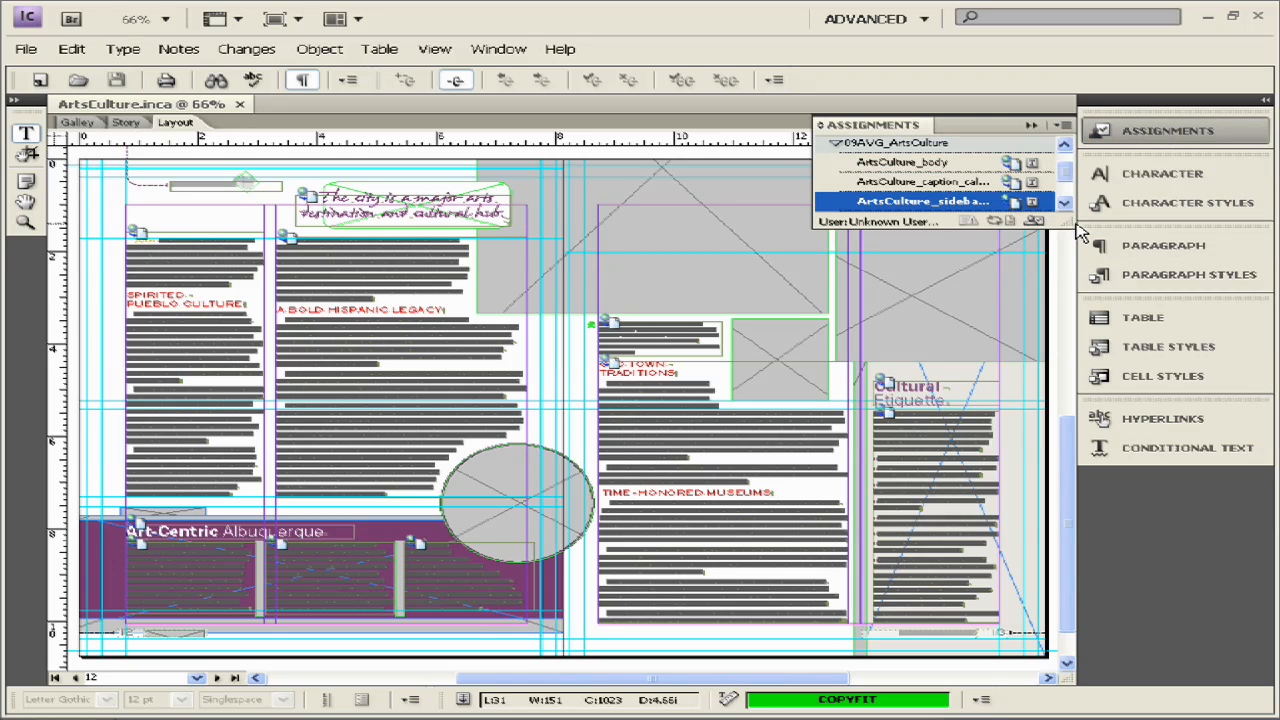
left_click_drag(1066, 222, 1050, 343)
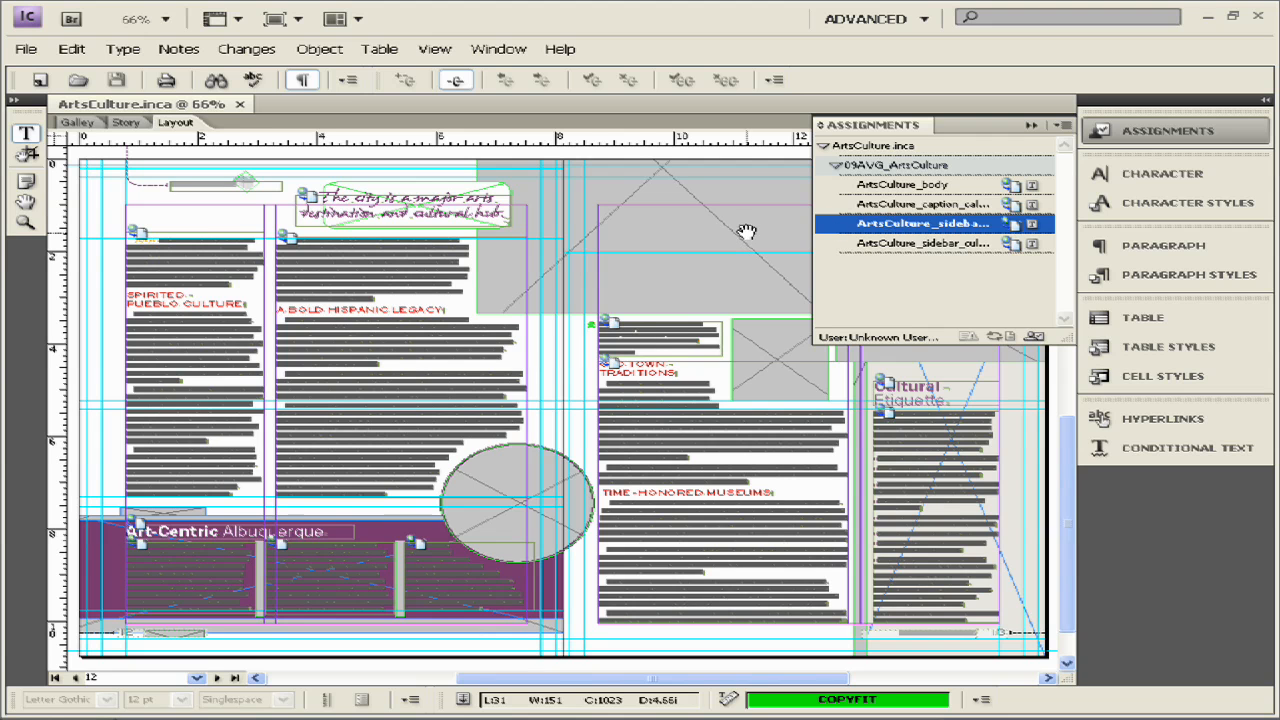
left_click(915, 168)
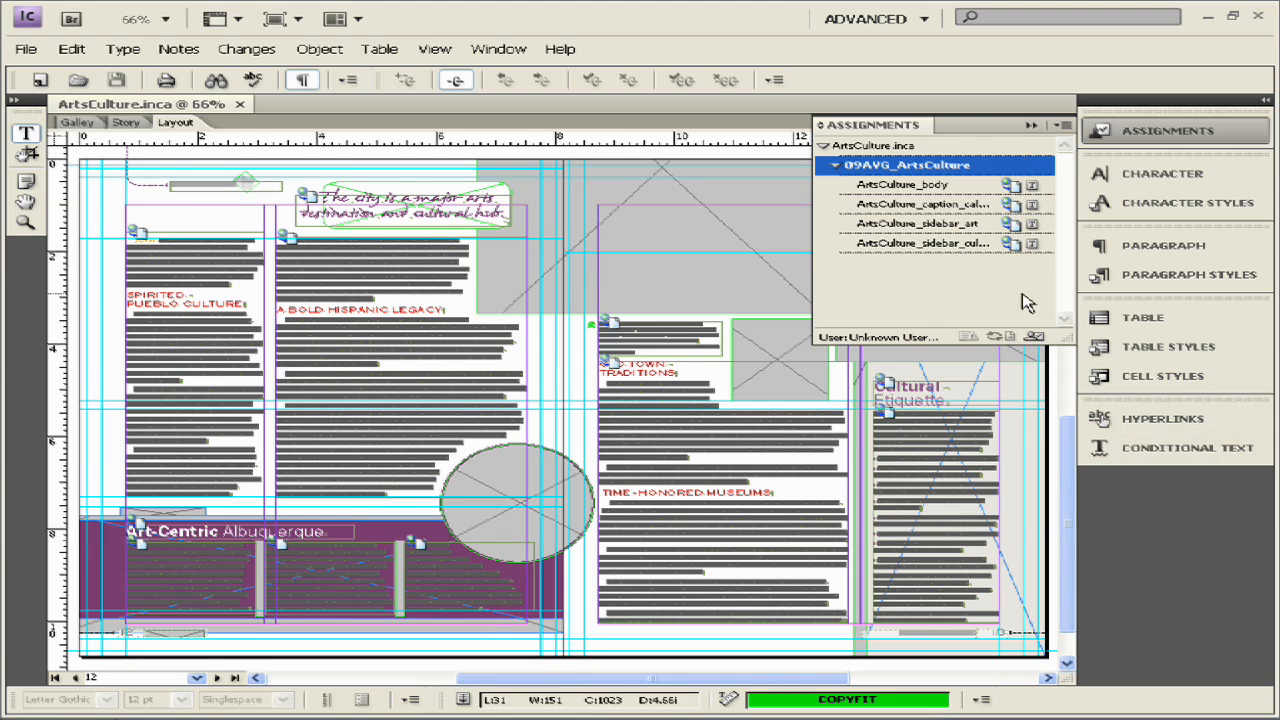
right_click(991, 164)
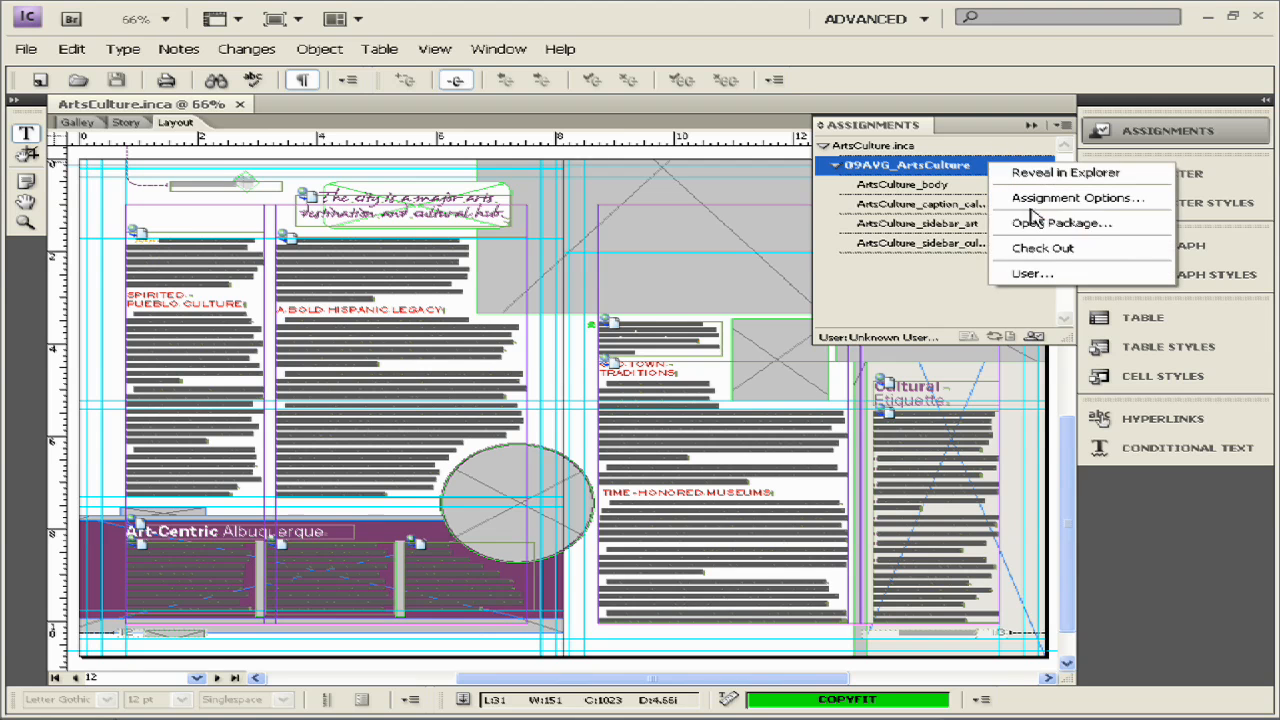
left_click(1045, 250)
left_click(1064, 125)
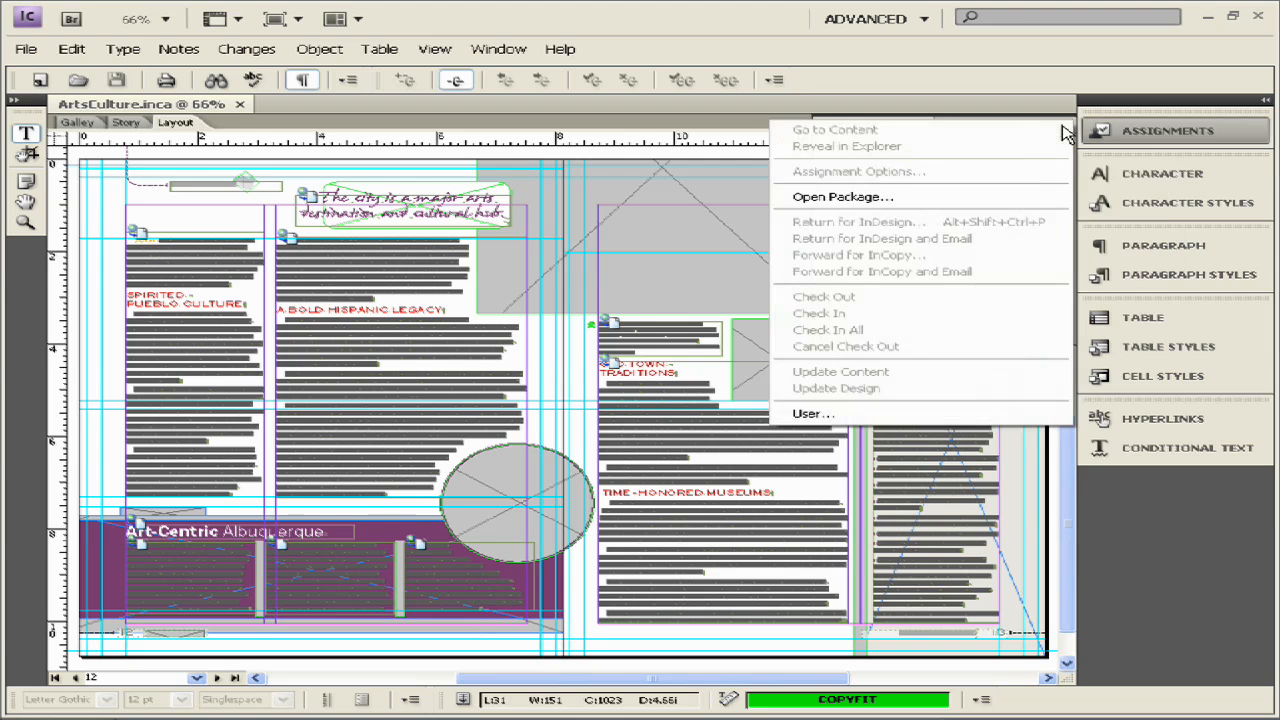
left_click(1093, 234)
left_click(889, 172)
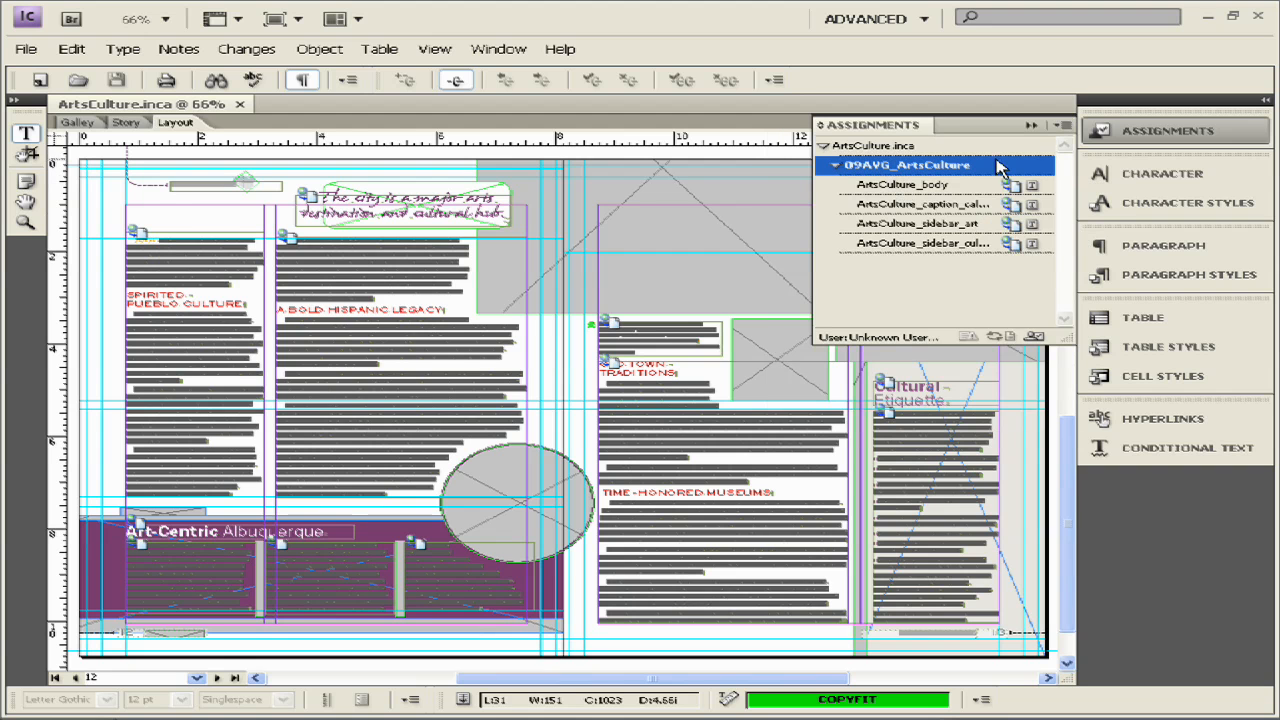
left_click(1064, 126)
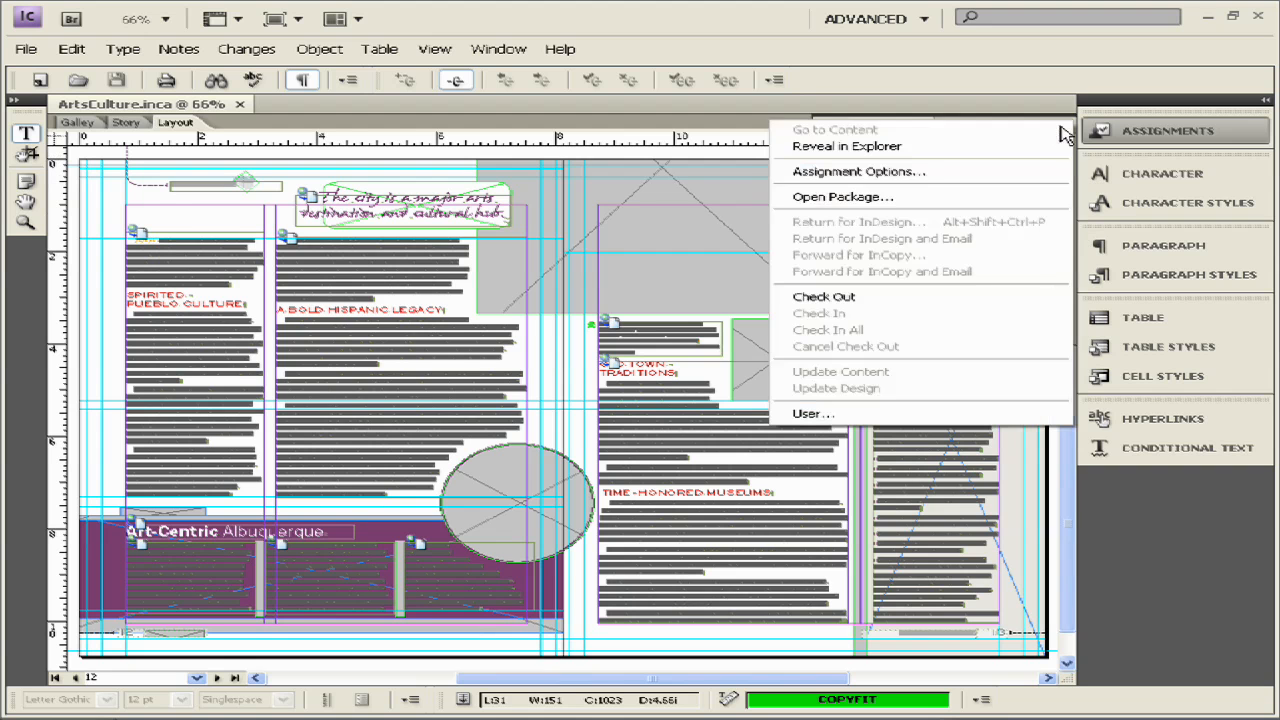
left_click(918, 297)
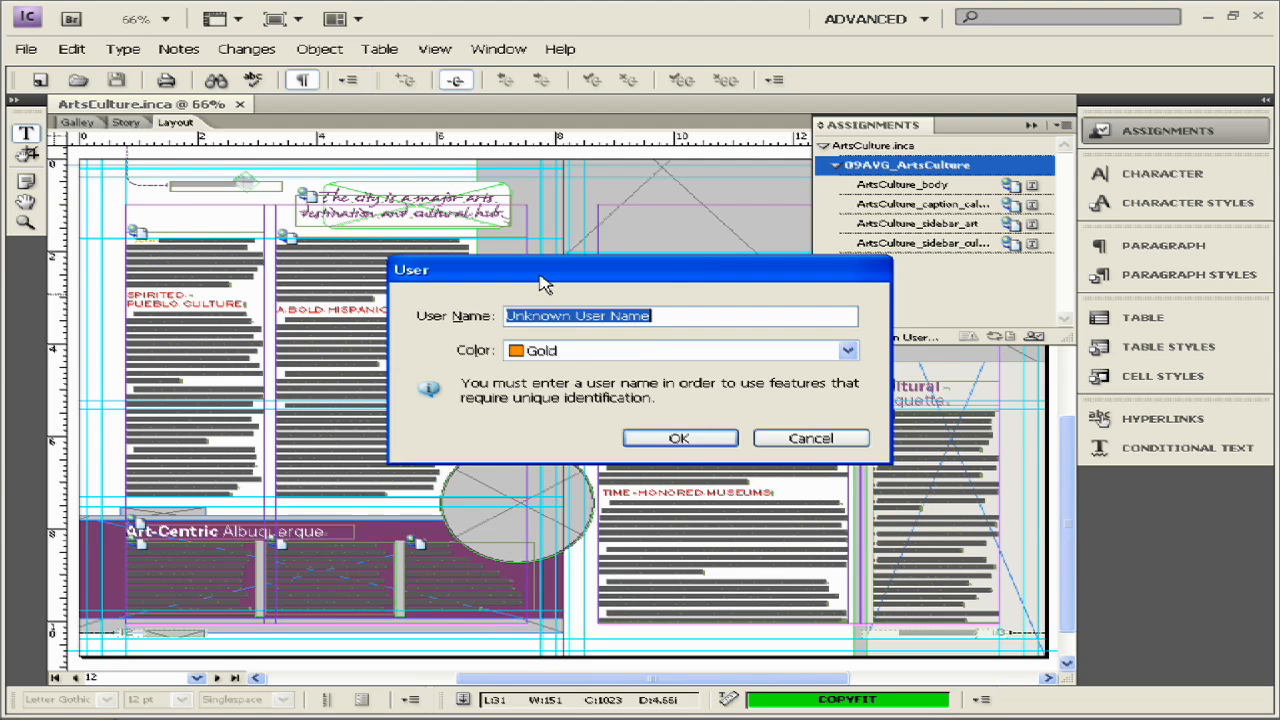
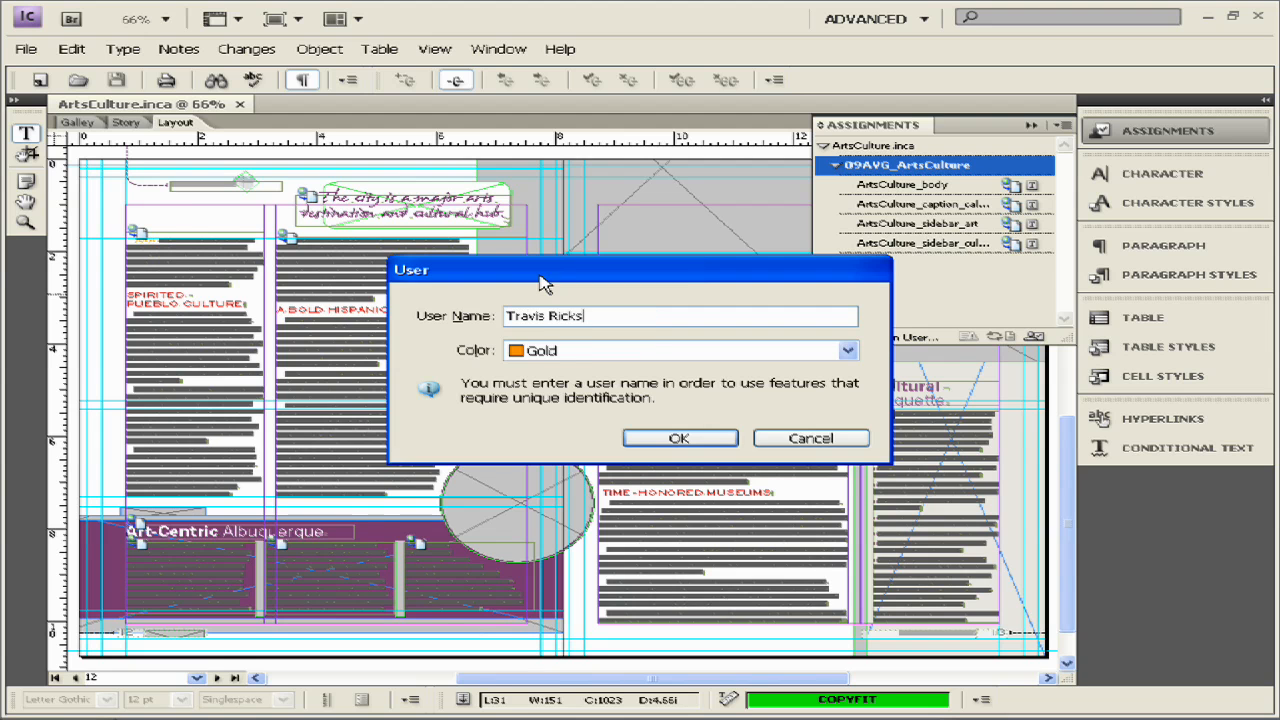
- Enter the user's name, pick Brown as the user colour, and confirm
left_click(560, 352)
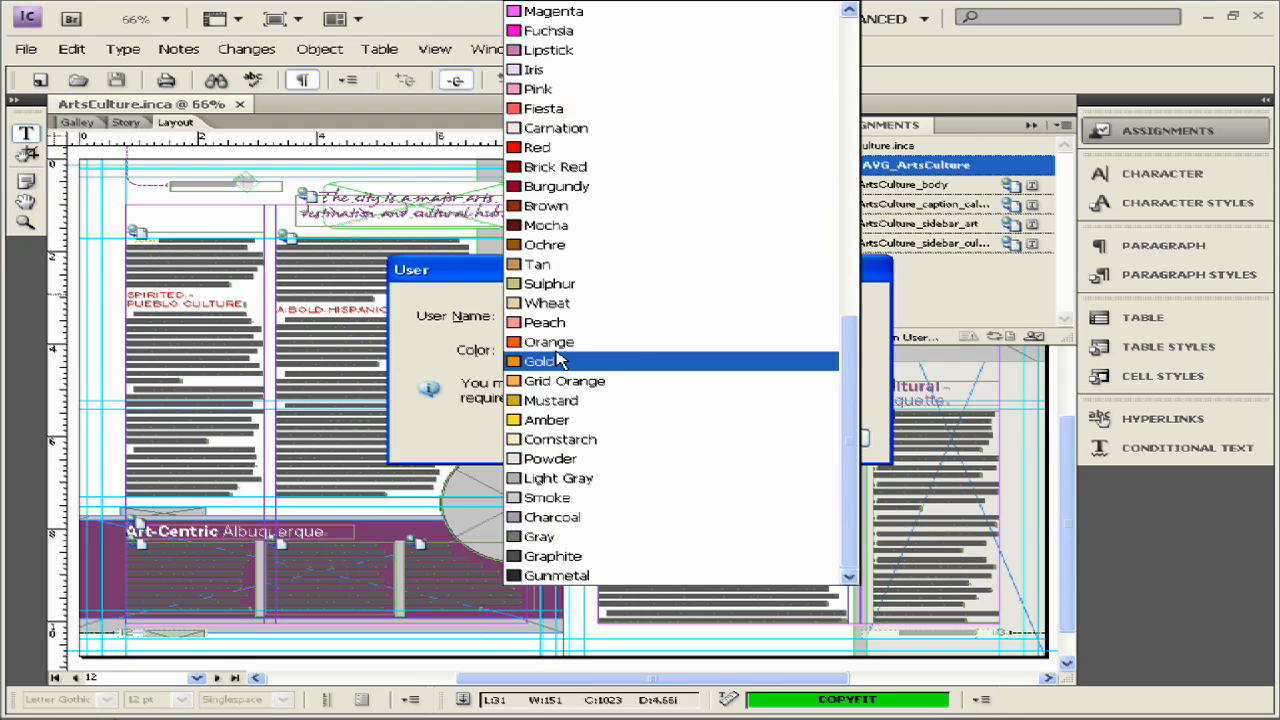
key("Up")
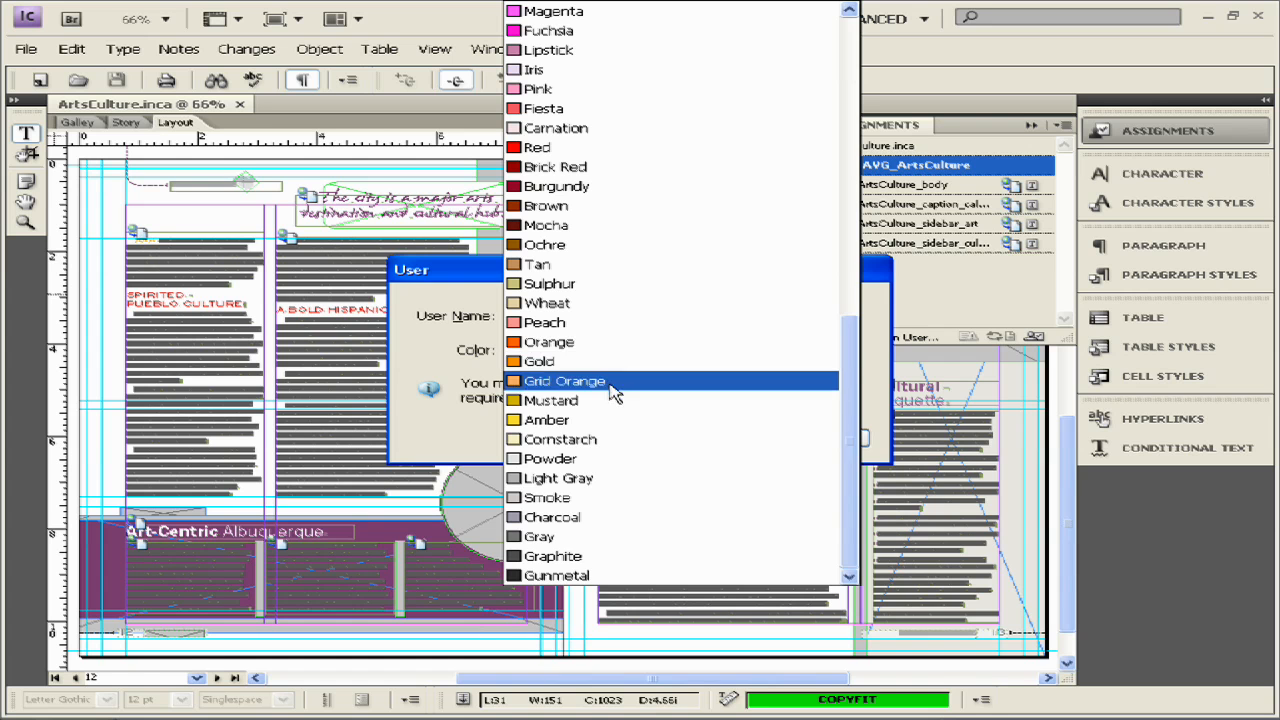
scroll(620, 412, "up", 2)
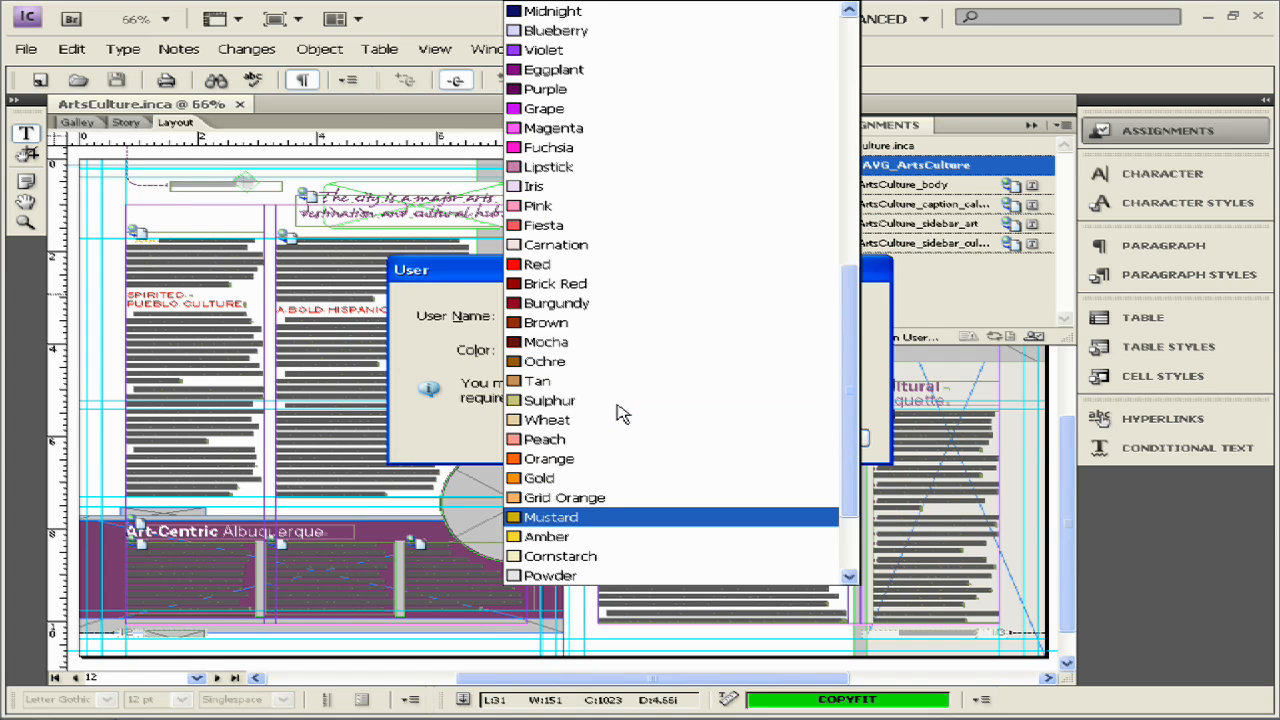
scroll(612, 470, "up", 2)
scroll(553, 452, "down", 1)
key("Return")
left_click(667, 439)
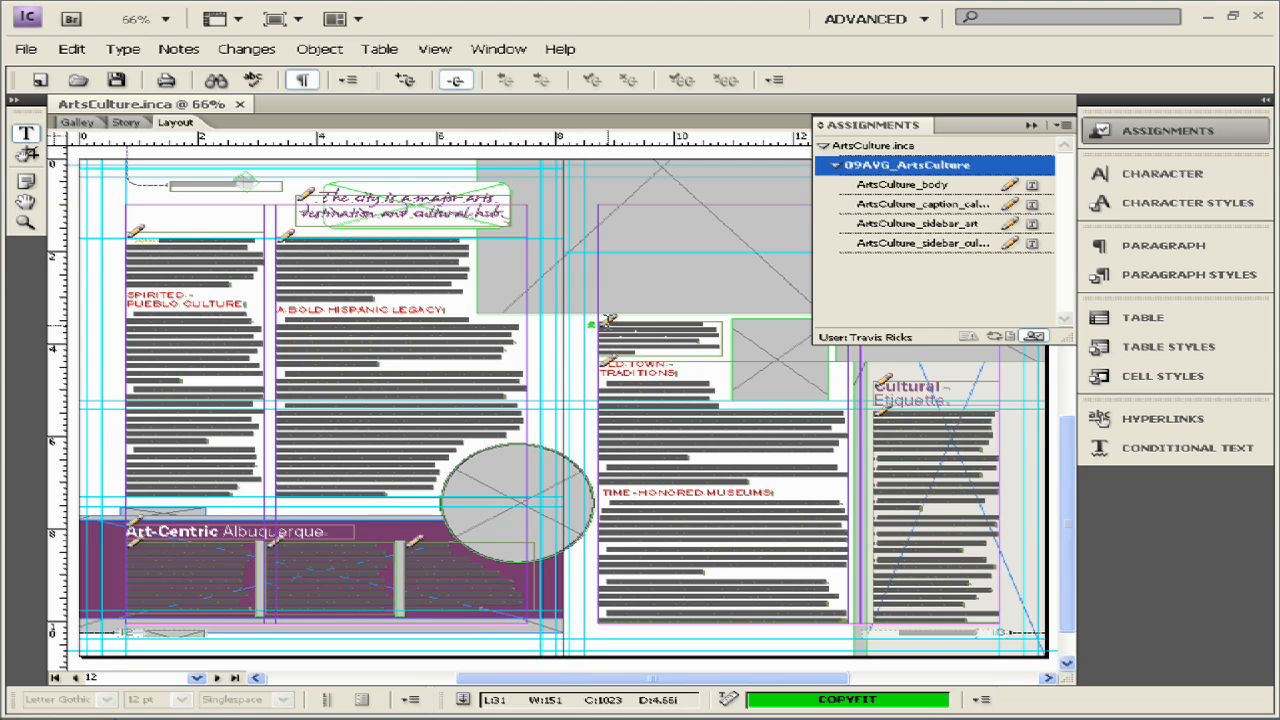
- Close the Assignments list and scroll back to the CHARISMA opening page
scroll(618, 390, "up", 1)
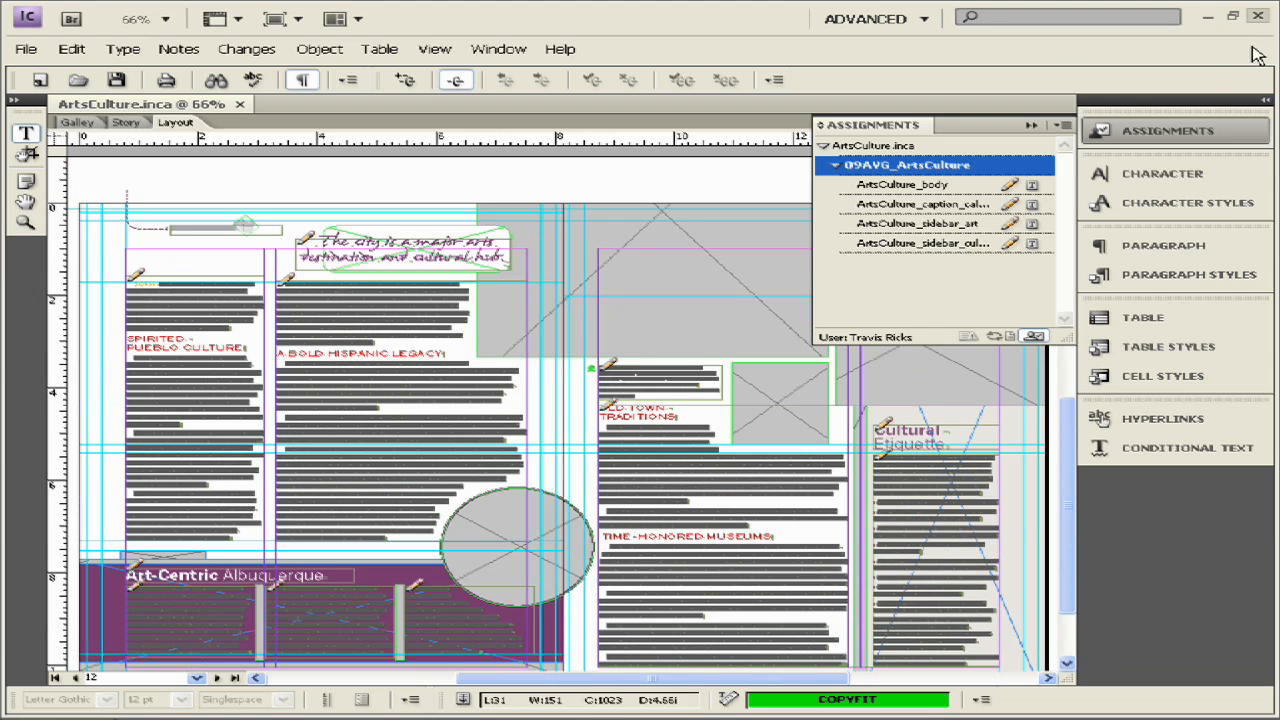
left_click(1119, 133)
scroll(477, 578, "down", 1)
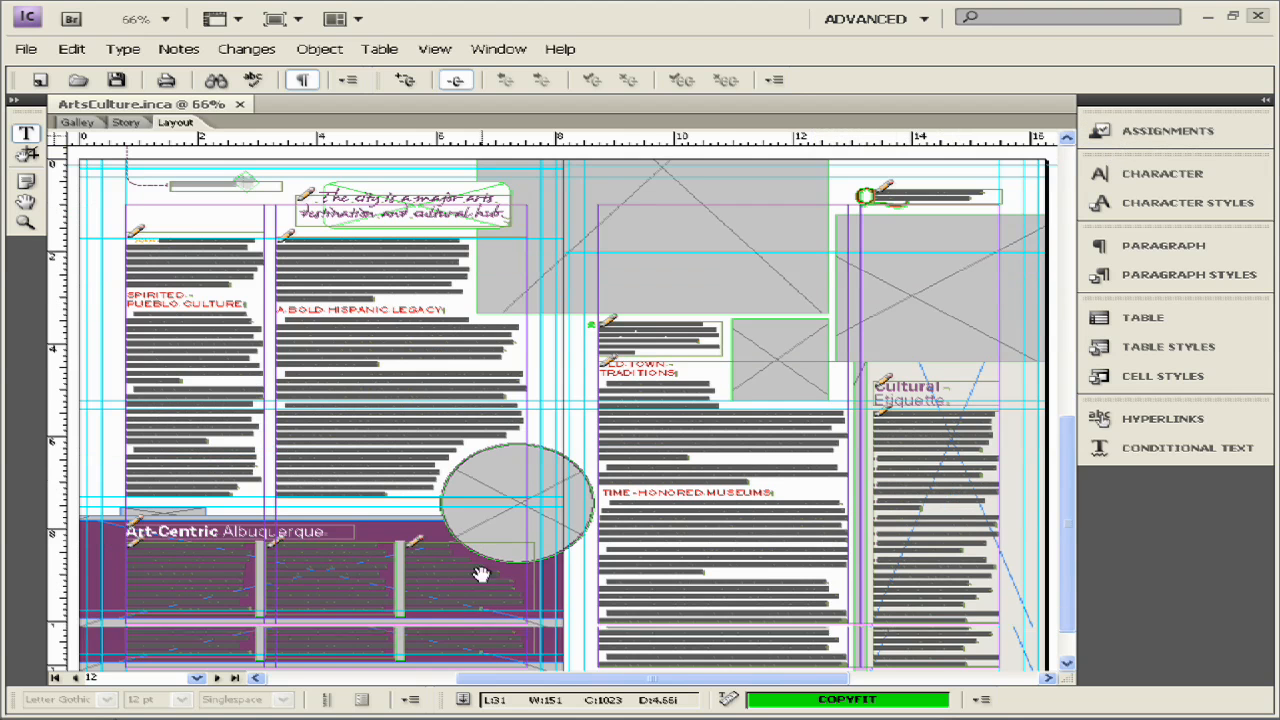
scroll(760, 420, "up", 10)
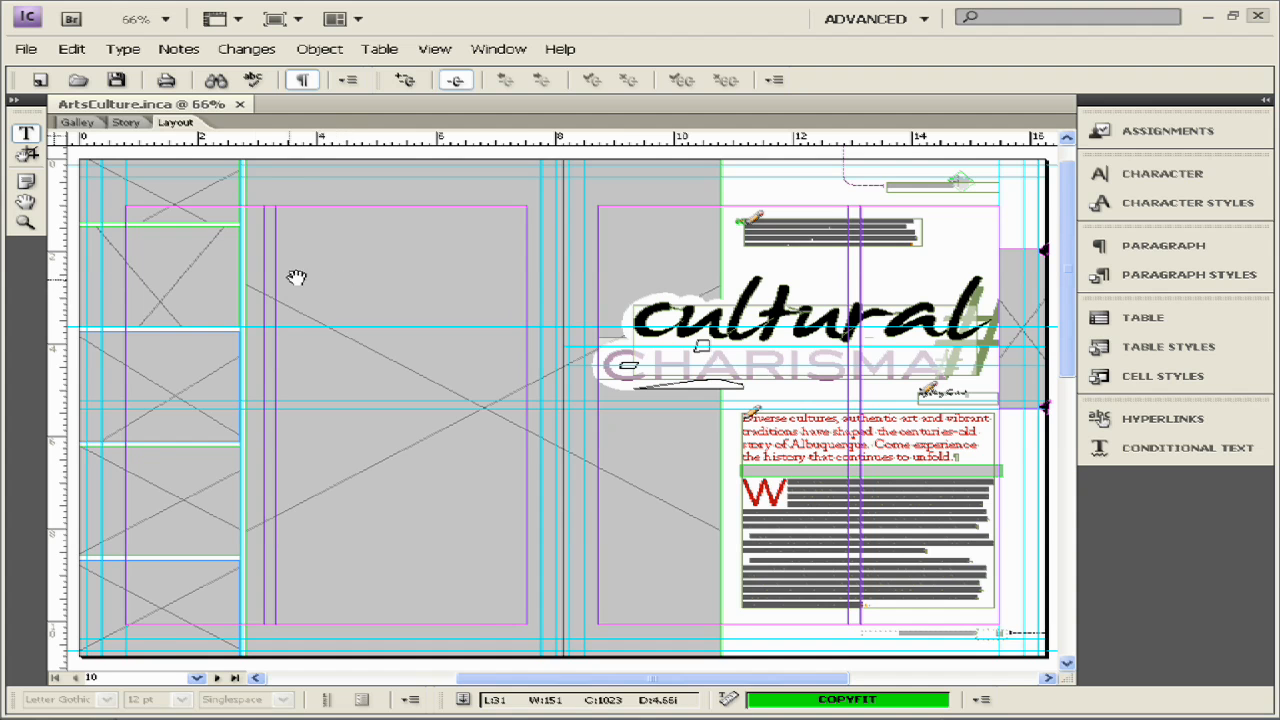
- Zoom in on the intro article text with the Zoom tool, then zoom to fit, in, and out
left_click(26, 225)
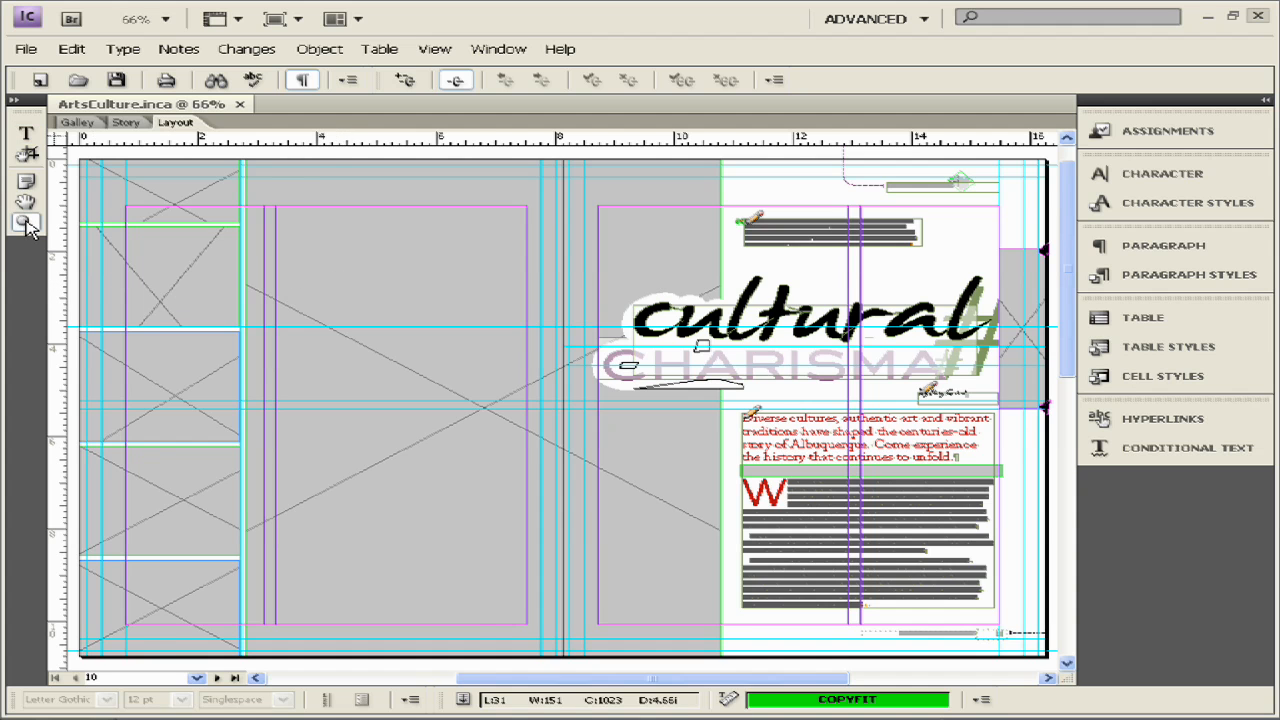
left_click_drag(707, 388, 613, 634)
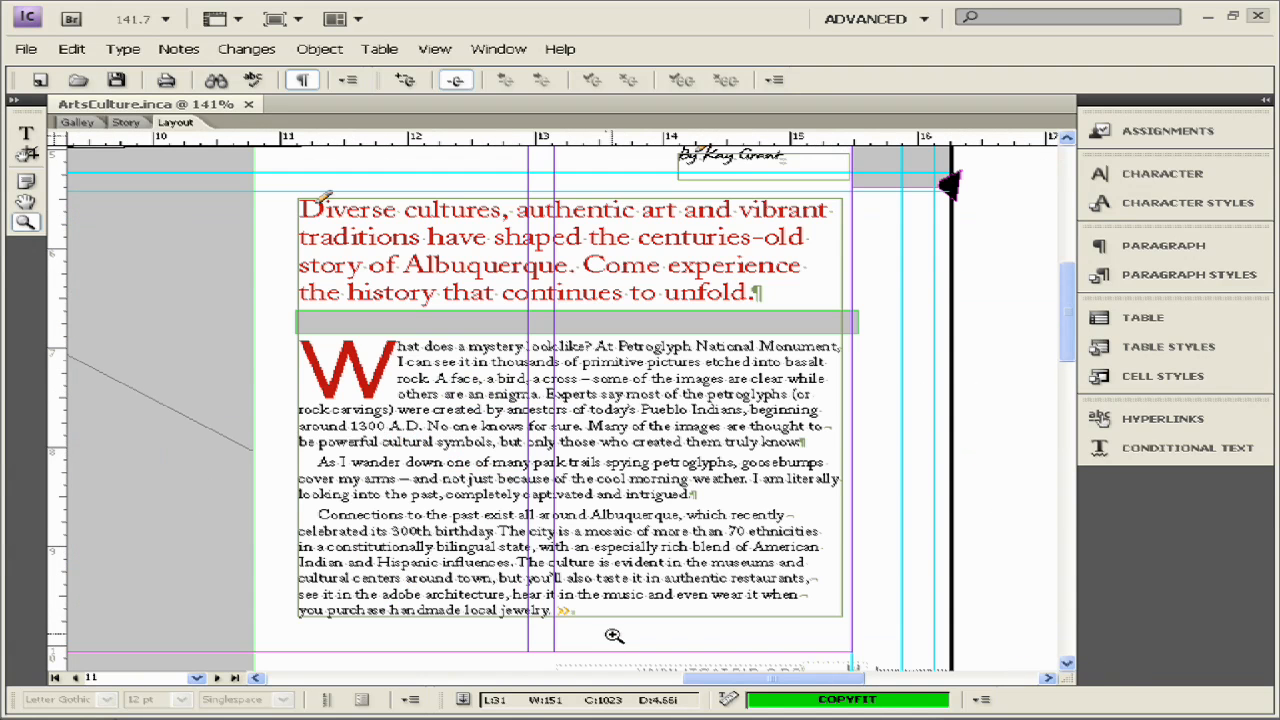
key("ctrl+0")
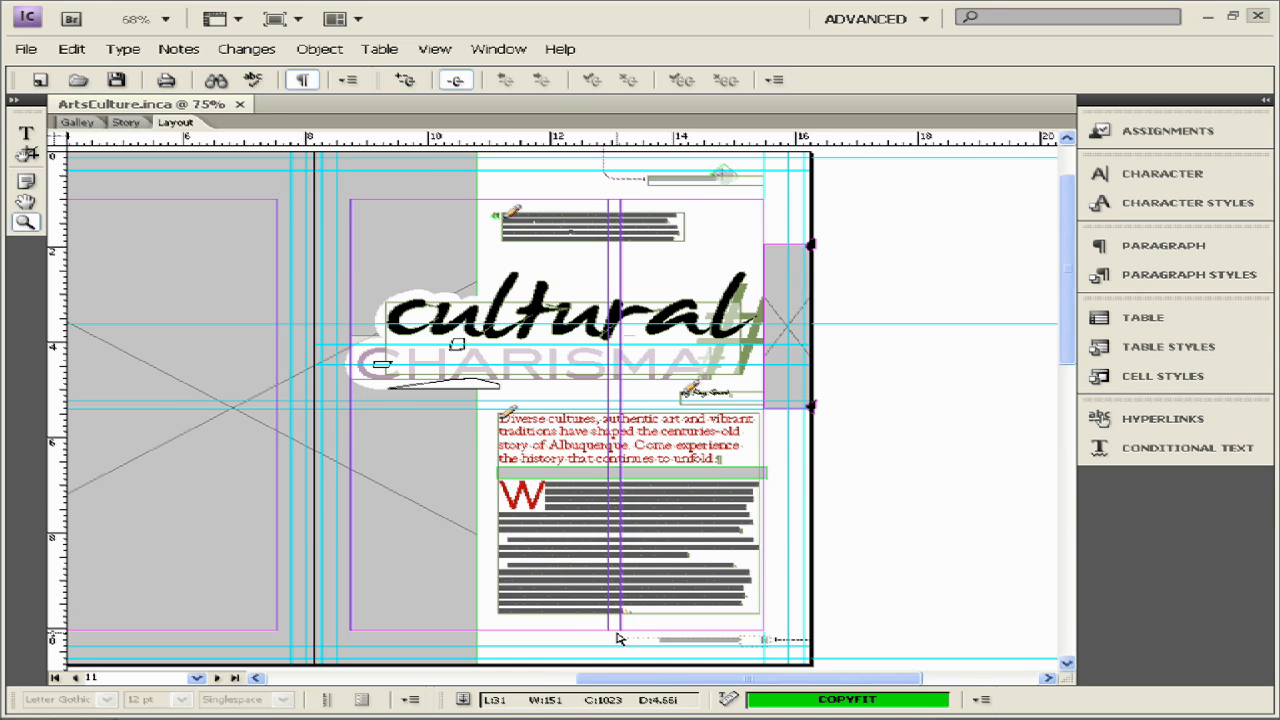
key("ctrl+equal")
key("ctrl+equal")
key("ctrl+equal")
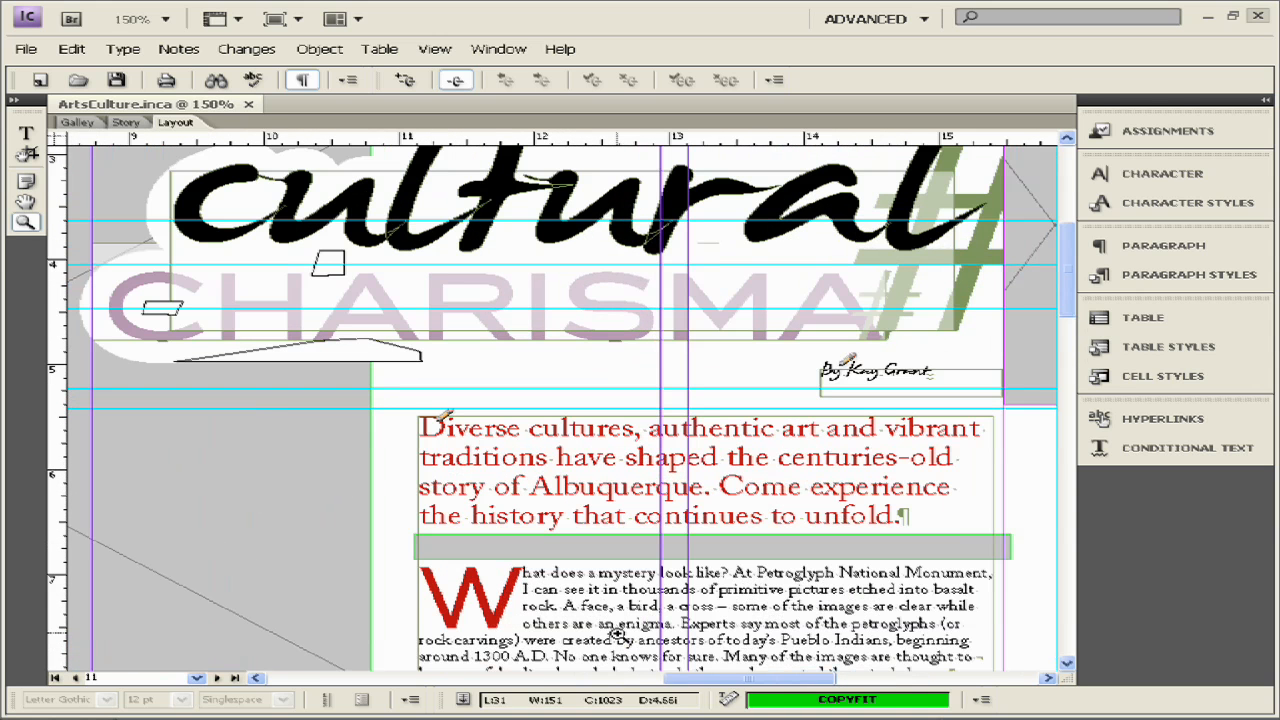
key("ctrl+minus")
key("ctrl+minus")
key("ctrl+minus")
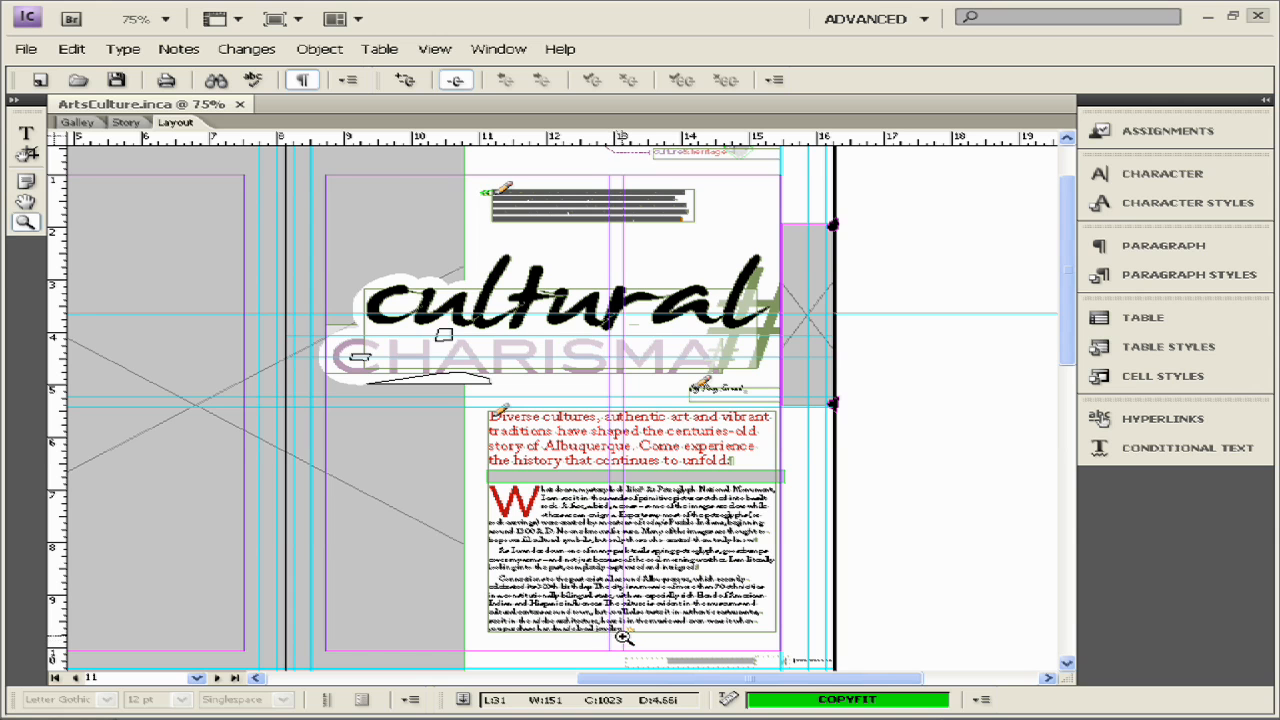
- Fit the spread in the window, then zoom in on the red intro paragraph and body text
left_click(434, 49)
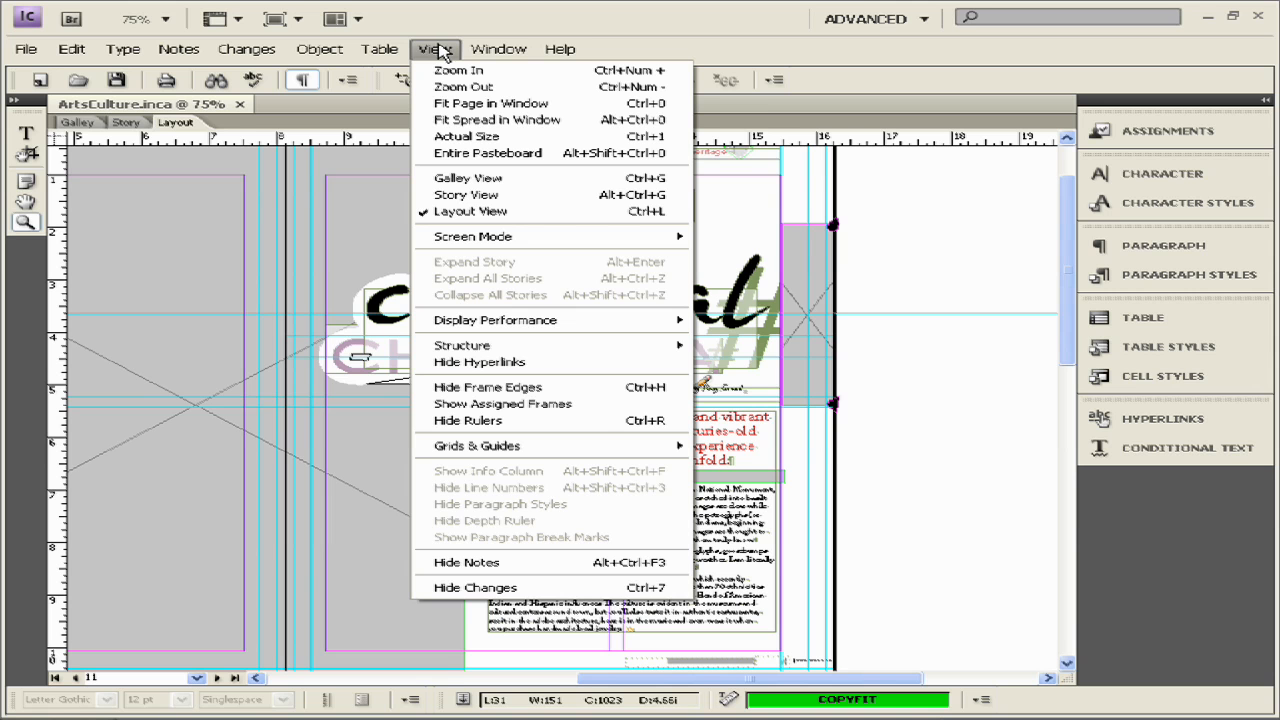
mouse_move(466, 50)
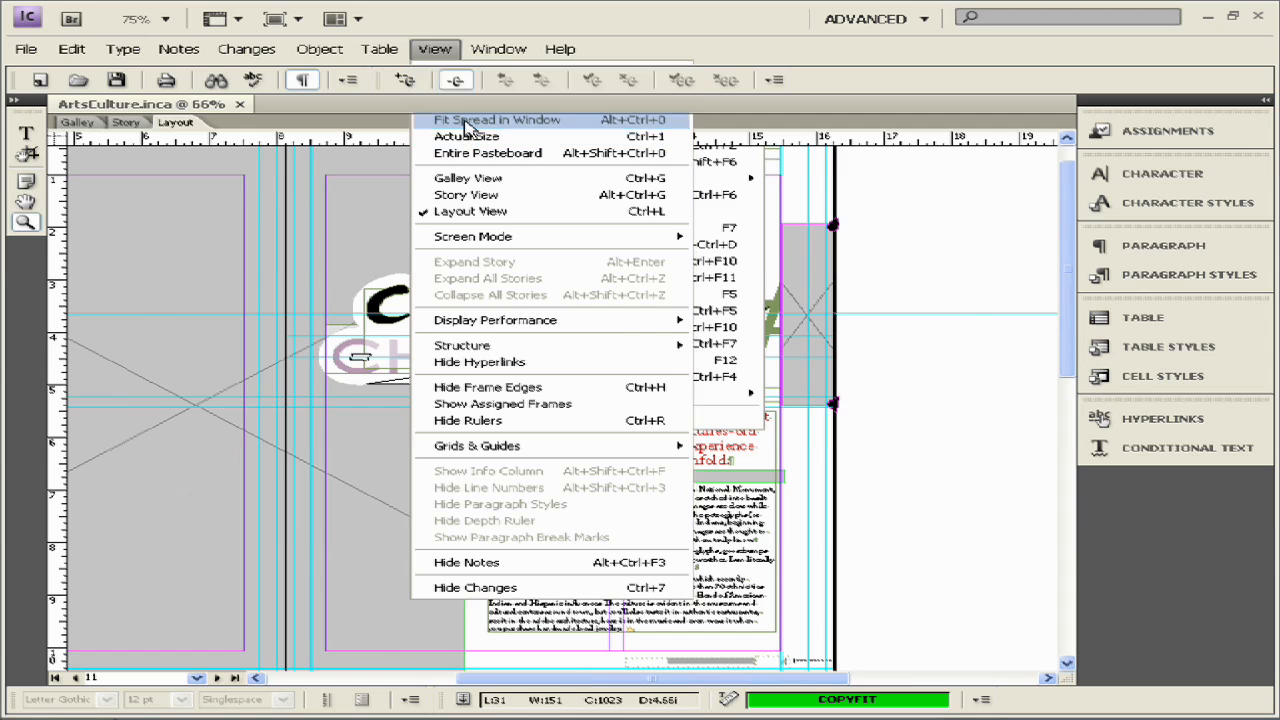
left_click(464, 121)
left_click_drag(722, 340, 1040, 660)
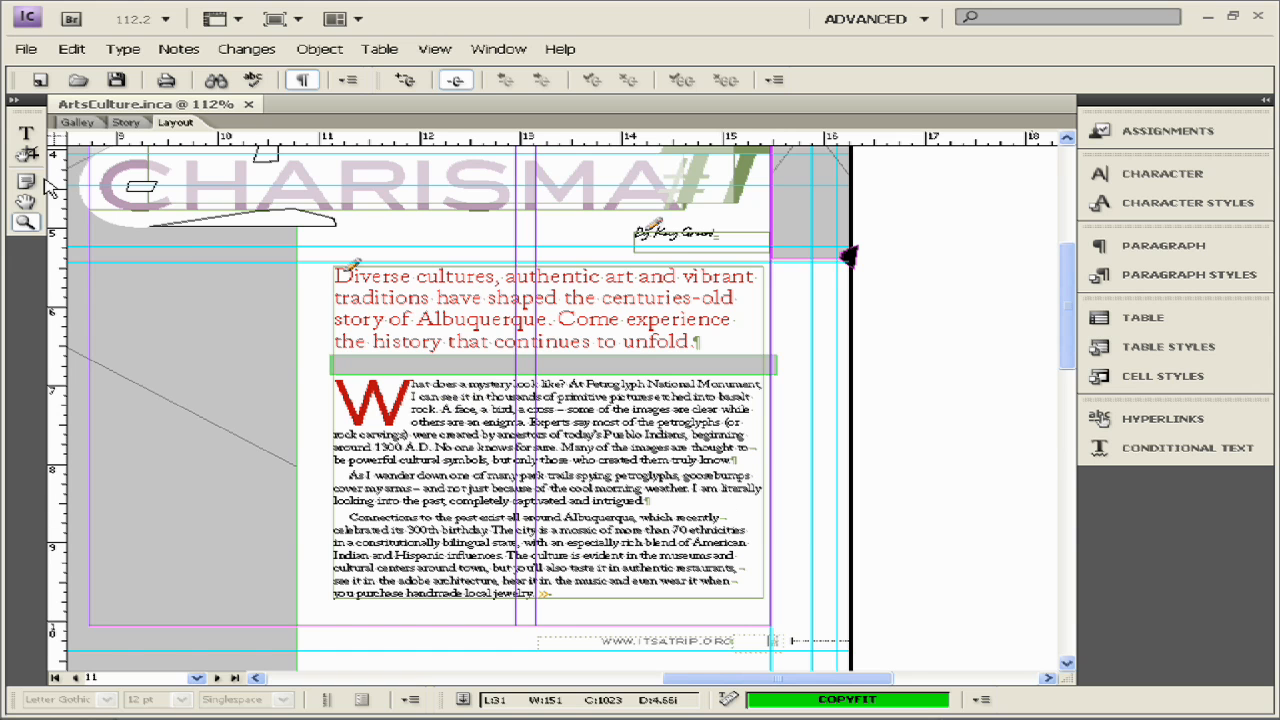
- Select the Type tool and open an enlarged Paragraph Styles list
left_click(27, 132)
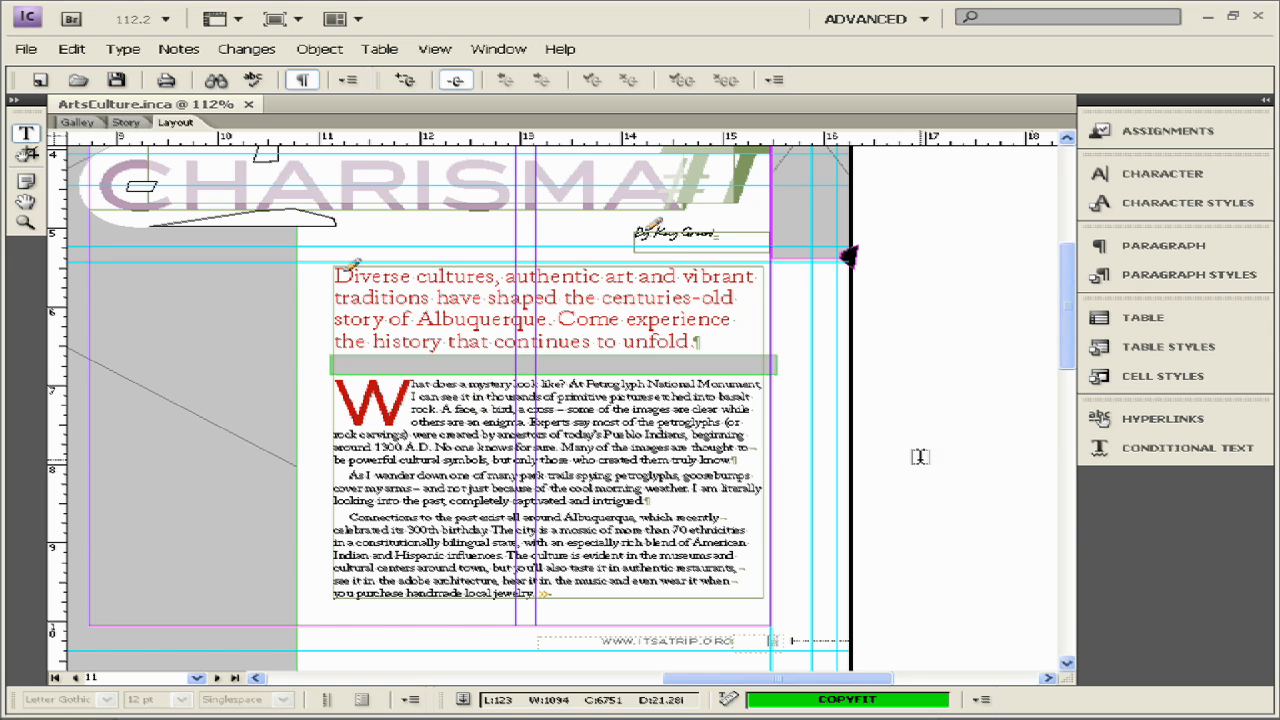
left_click(1132, 247)
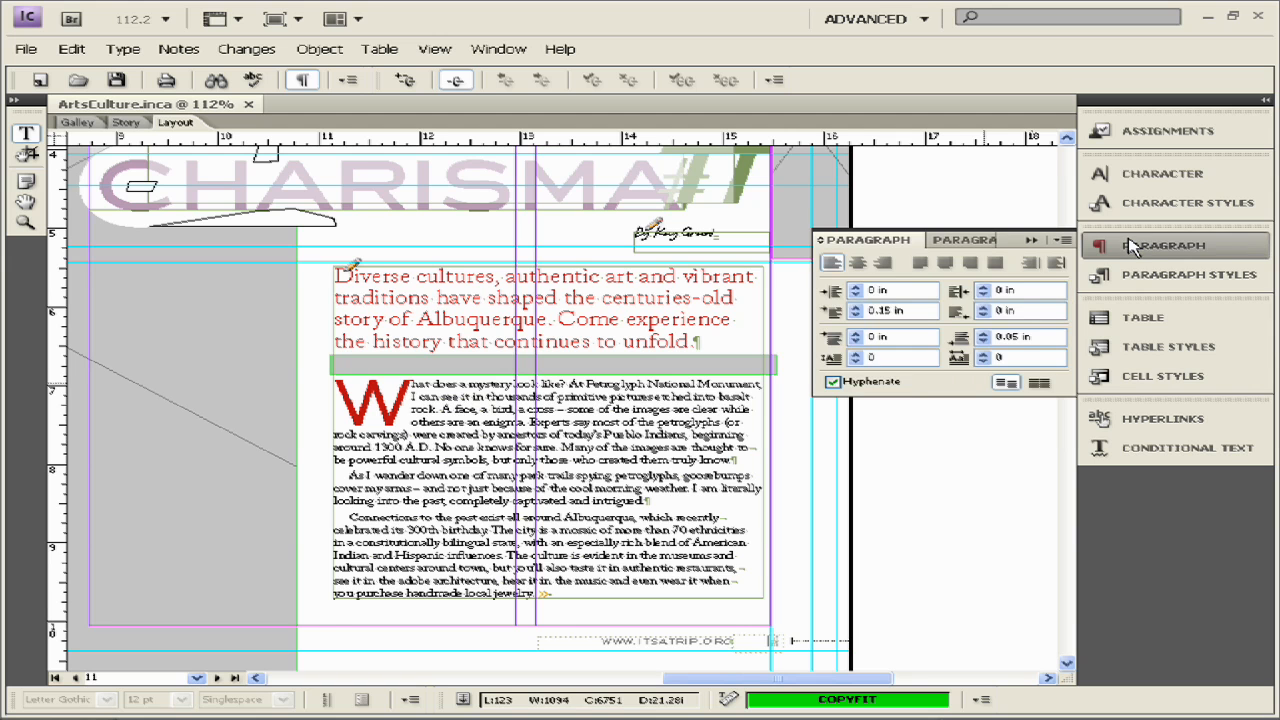
left_click(960, 244)
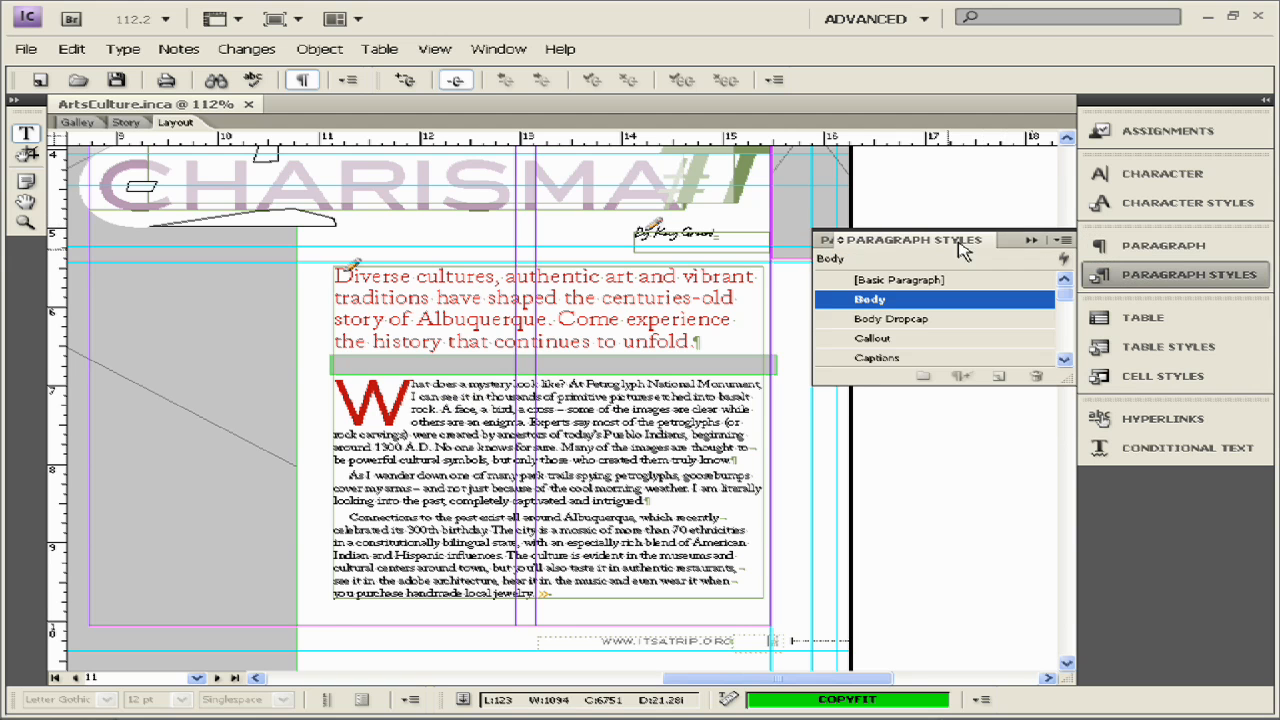
left_click_drag(1067, 382, 1066, 545)
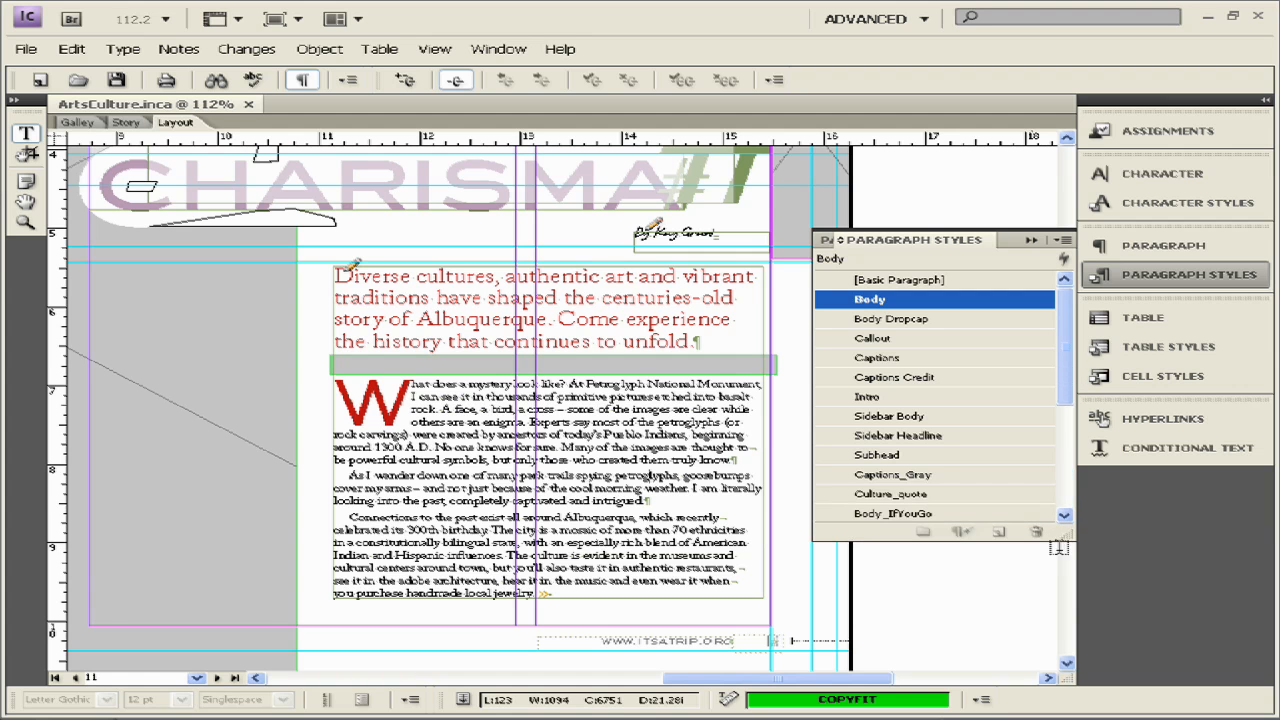
- Click into the red intro paragraph to check its paragraph style, Body_Intro -5
left_click(598, 292)
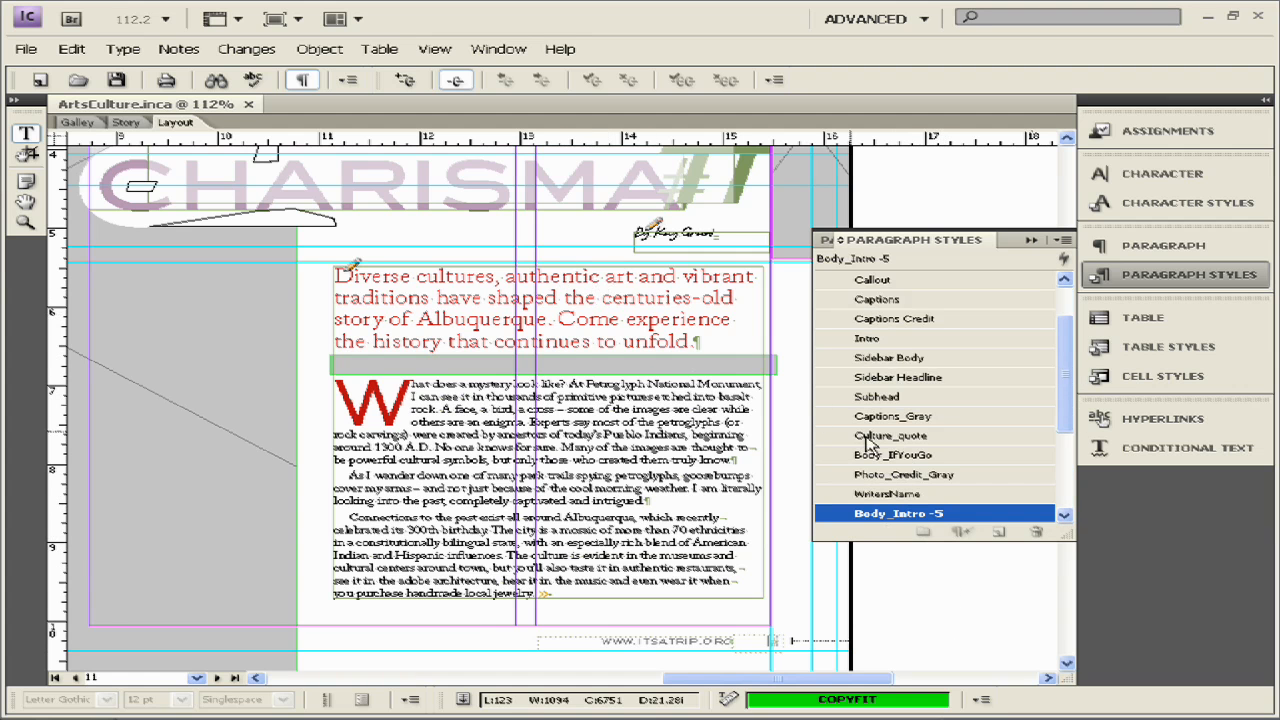
left_click(433, 298)
scroll(937, 388, "up", 1)
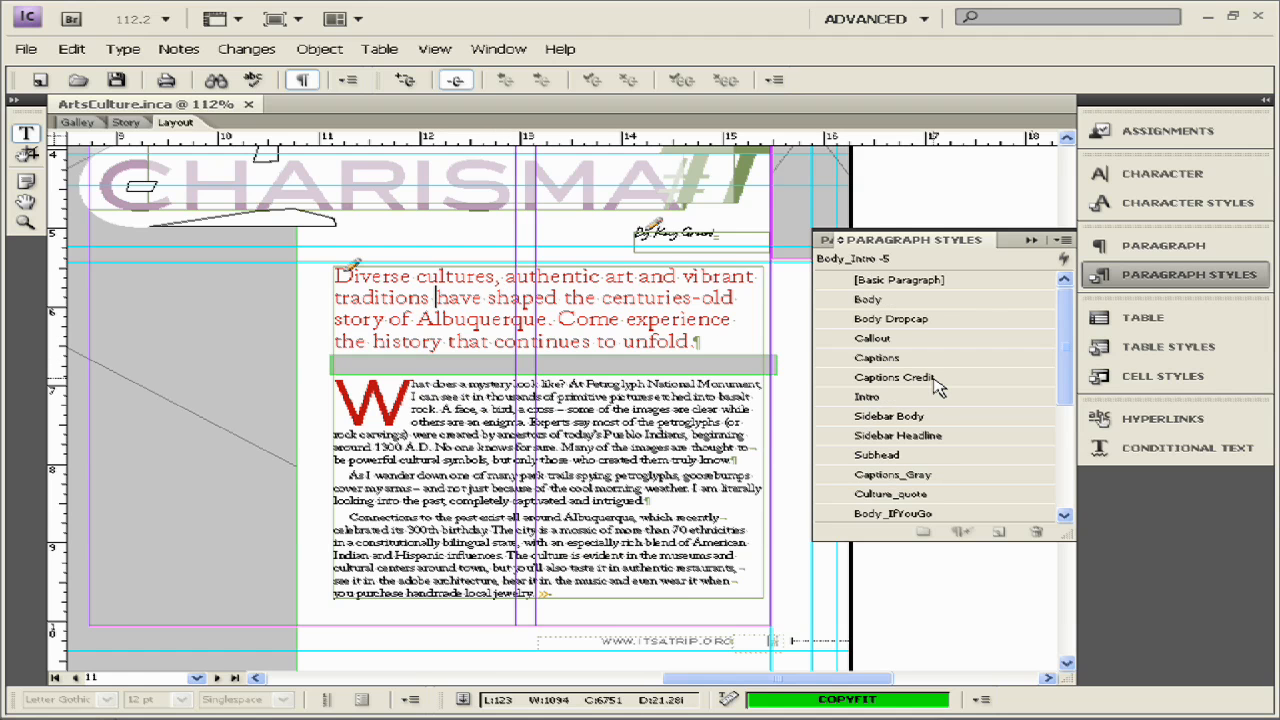
scroll(937, 388, "down", 2)
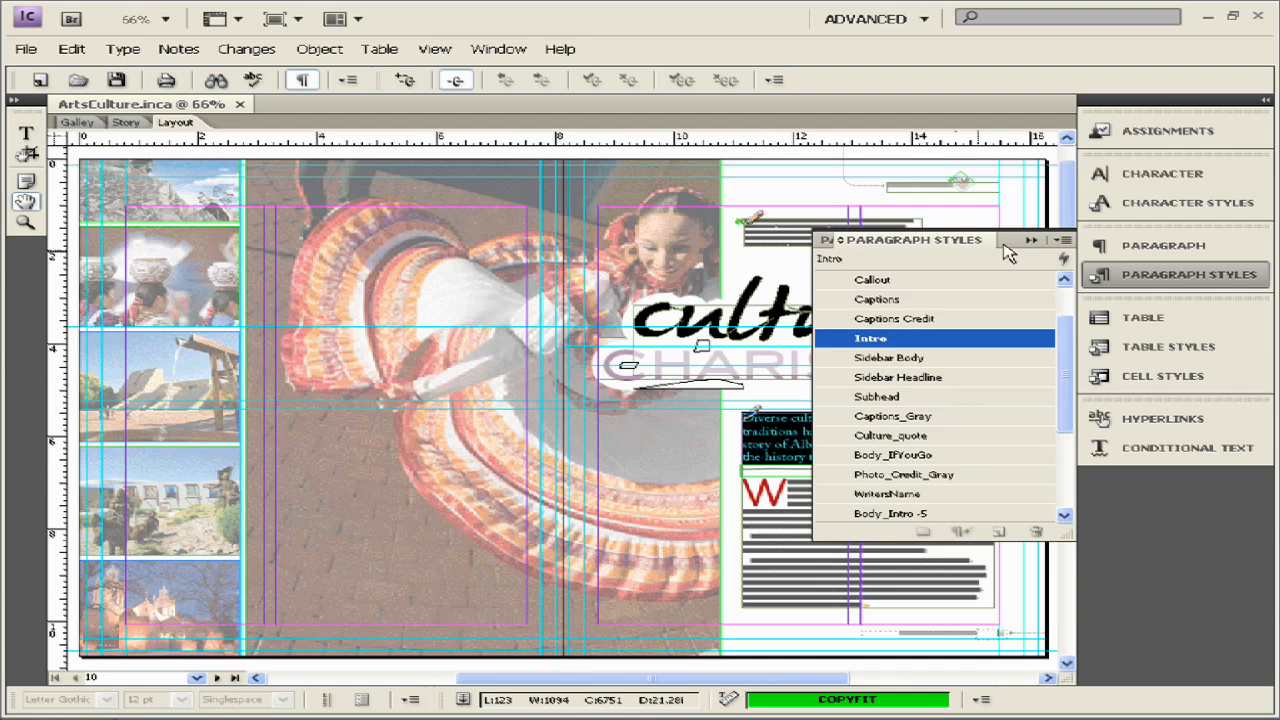
- Zoom in on the intro text and open the Paragraph Styles panel with the Type tool active
left_click(1147, 276)
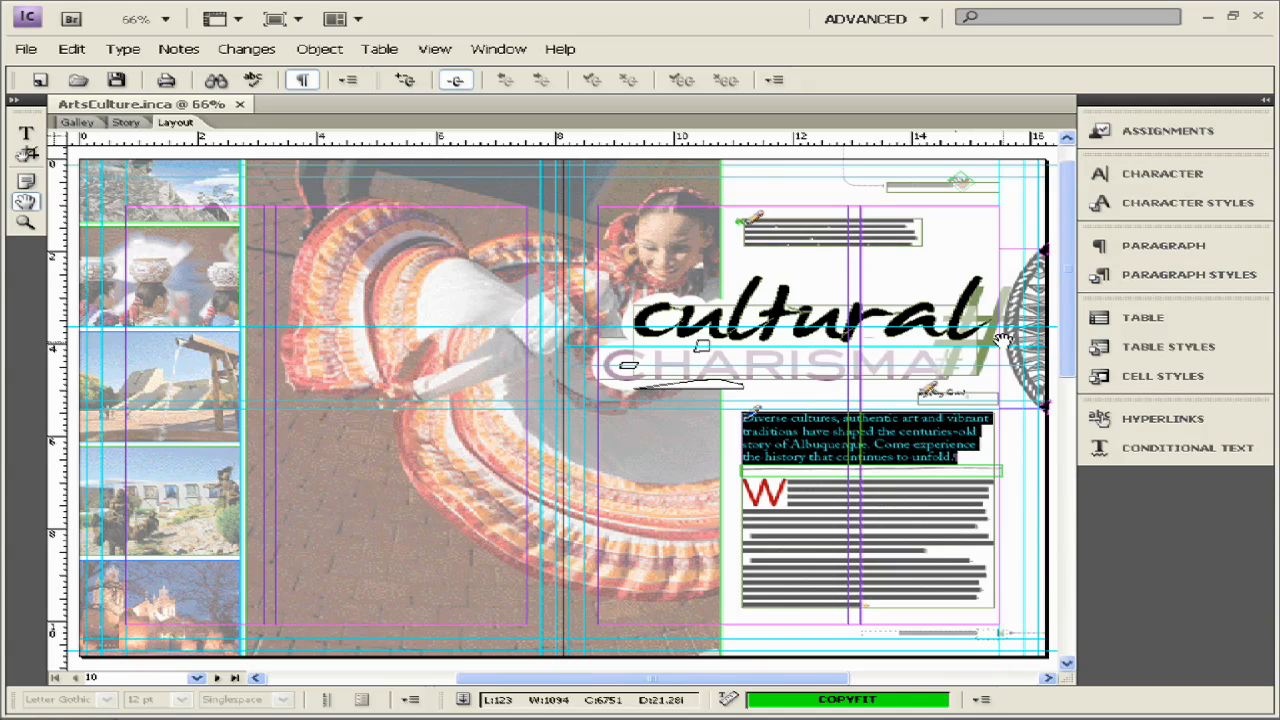
key("ctrl+equal")
key("ctrl+equal")
key("ctrl+equal")
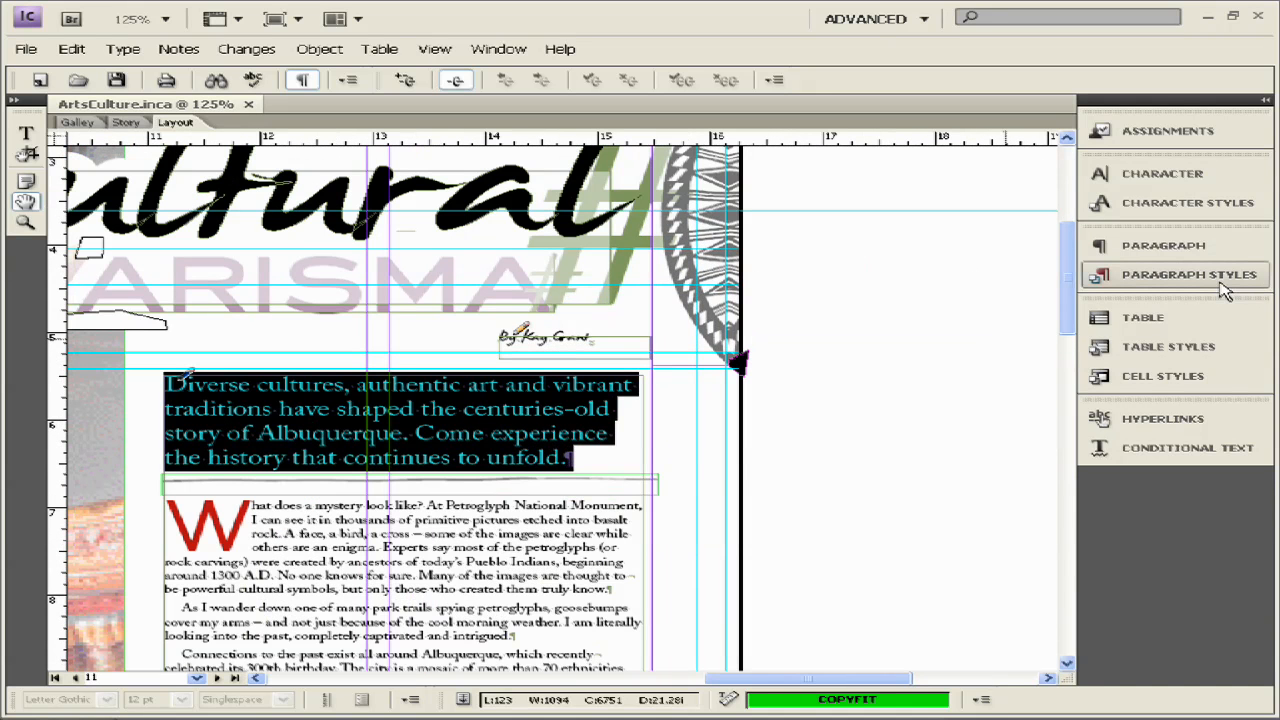
left_click(1236, 287)
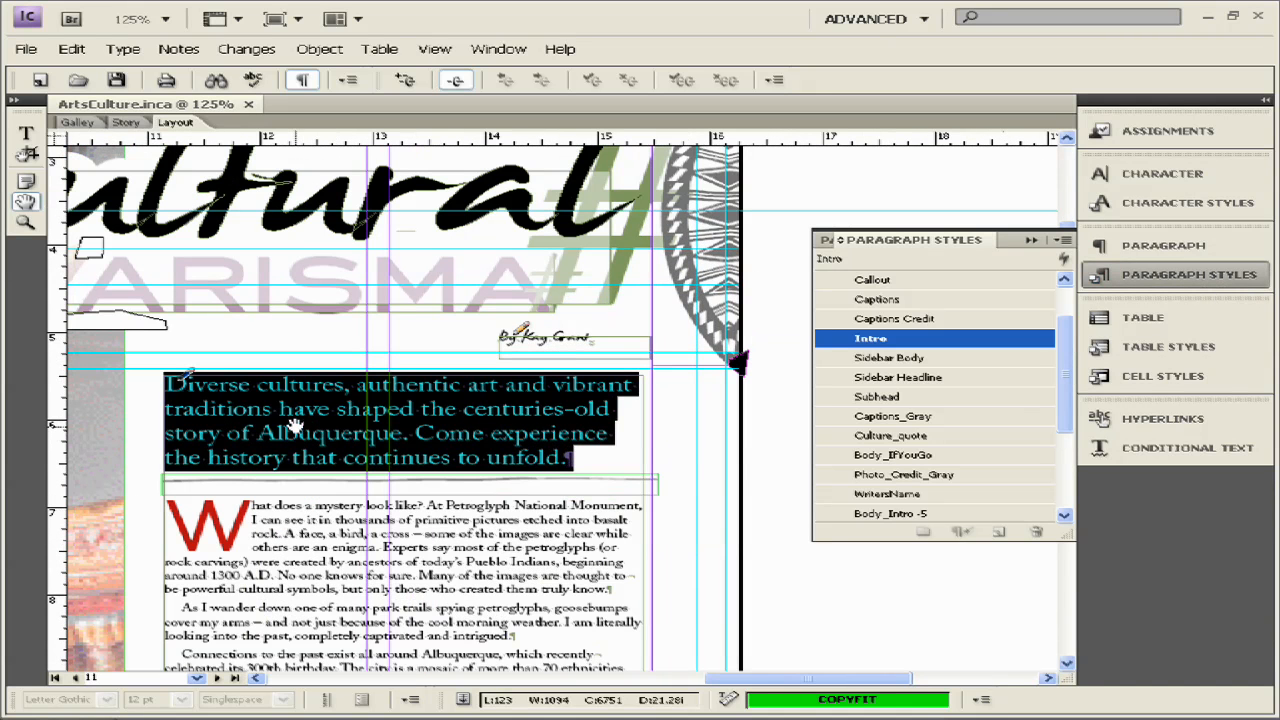
left_click(26, 137)
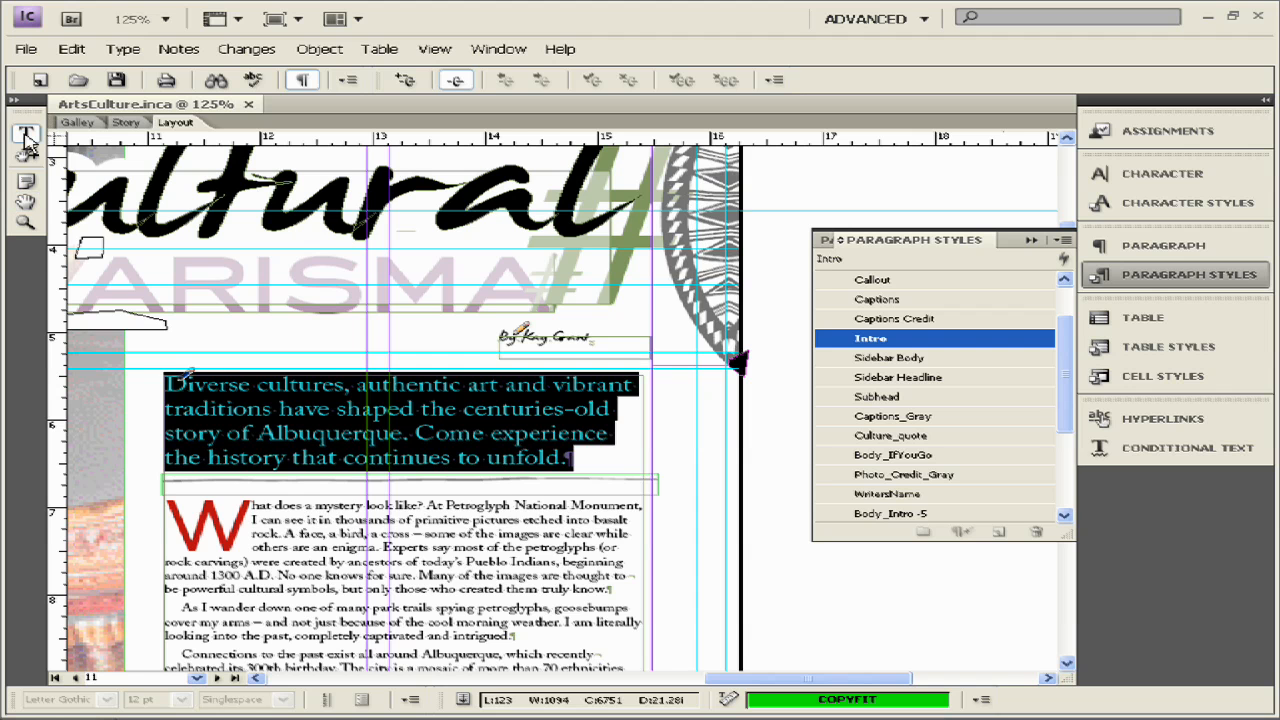
- Check paragraph styles: the intro uses Intro, the drop-cap paragraph Body_DropCap, and body paragraphs Body
left_click(417, 436)
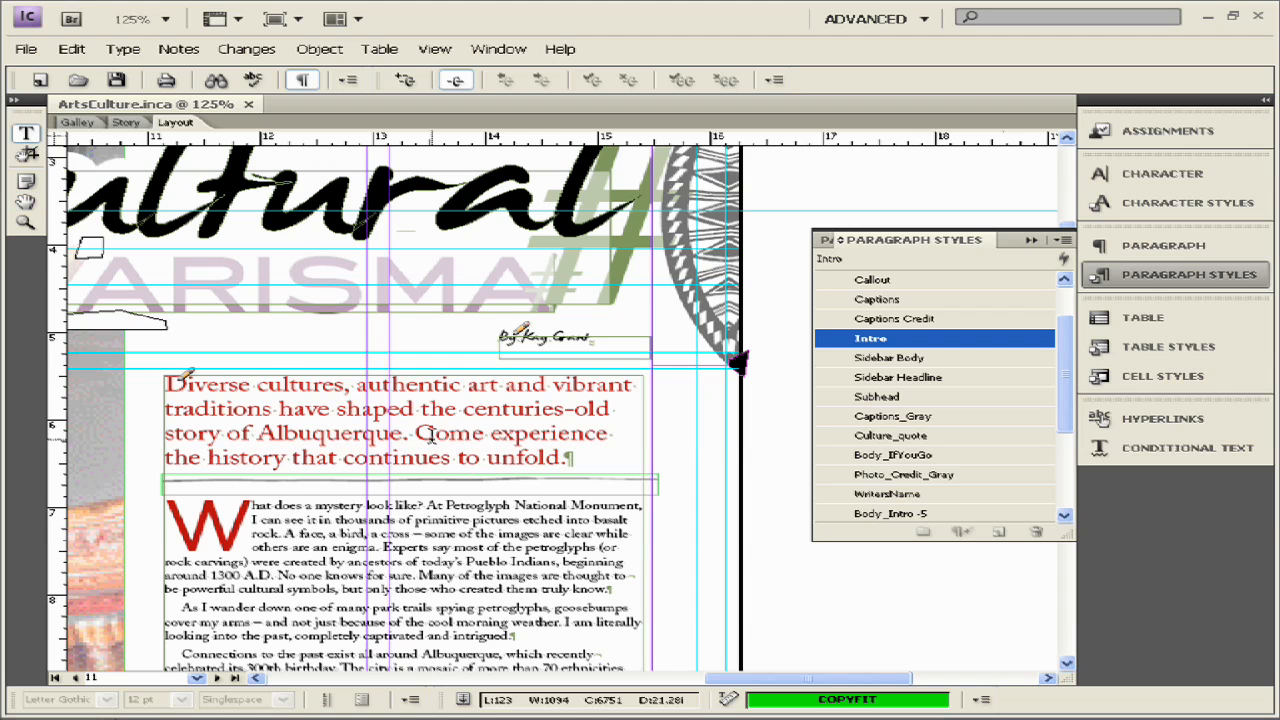
left_click(488, 514)
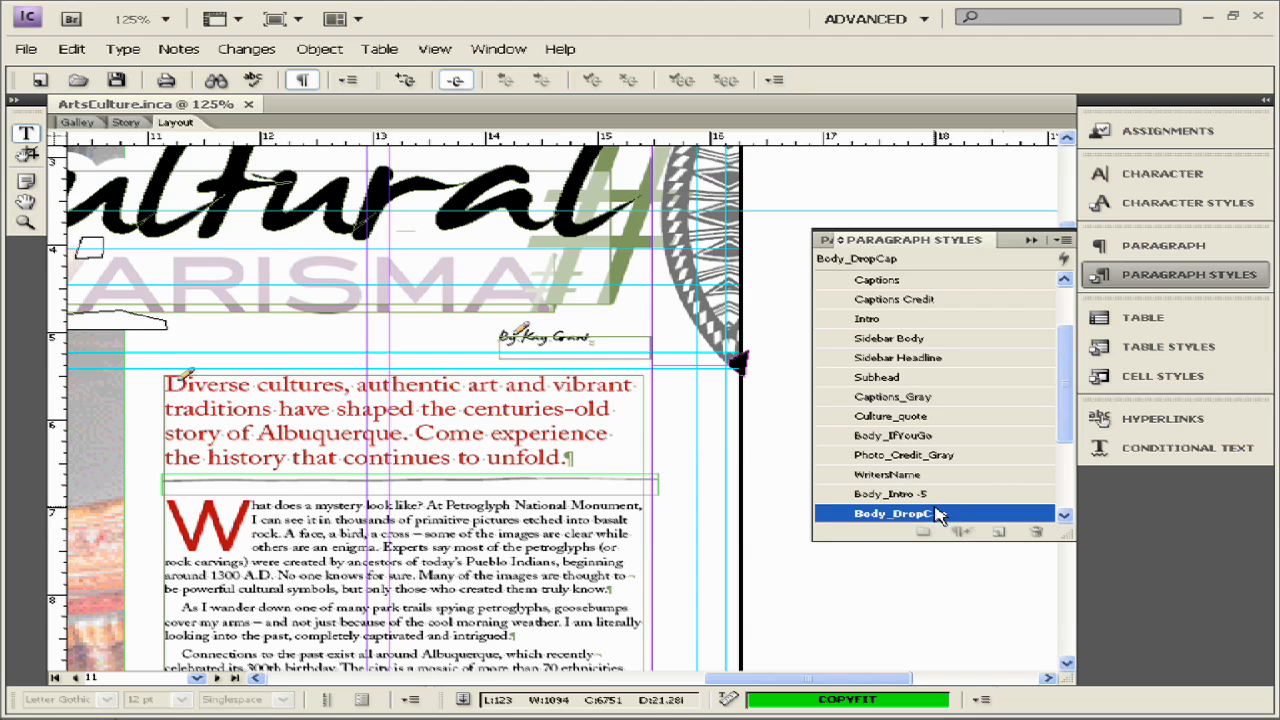
scroll(450, 450, "down", 2)
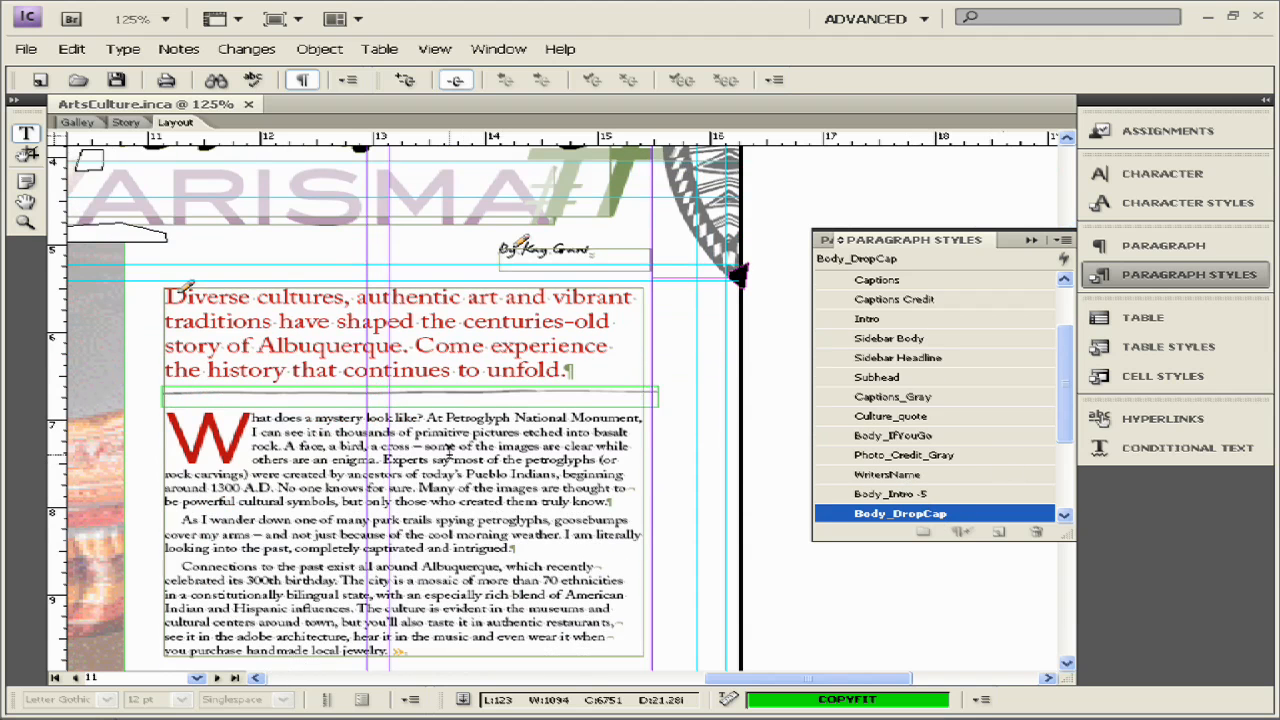
left_click(441, 551)
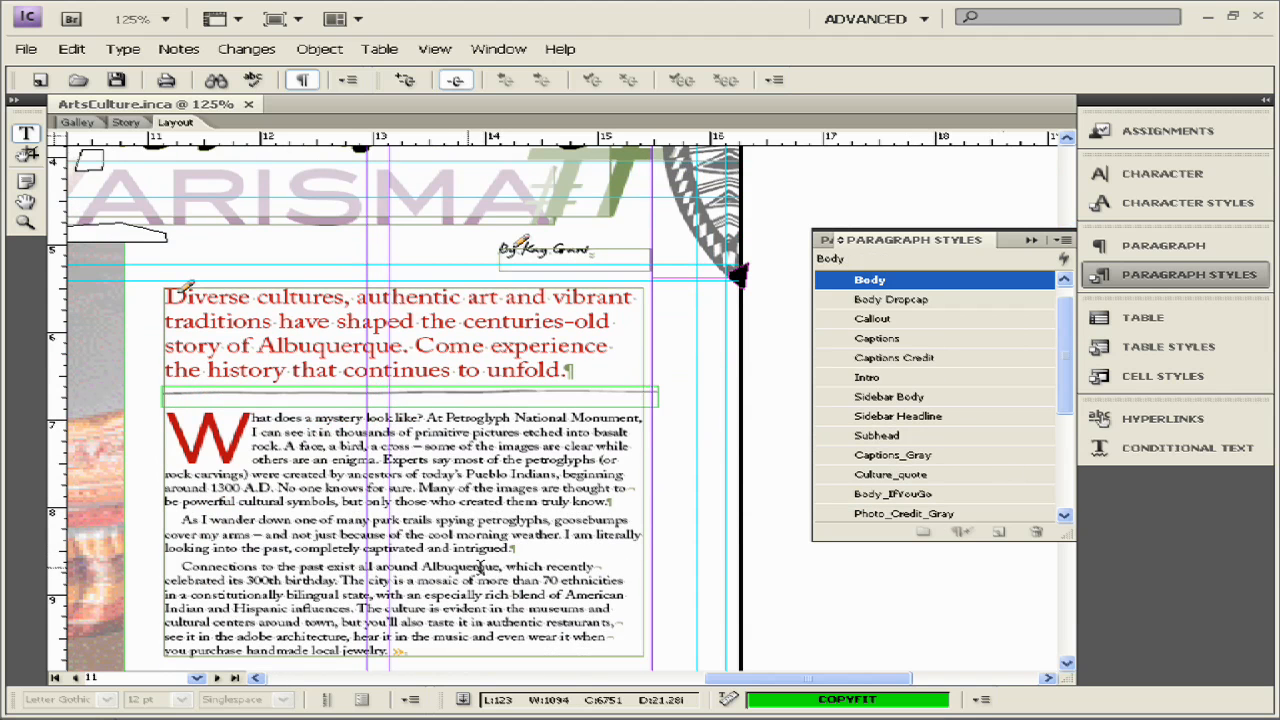
scroll(450, 505, "down", 1)
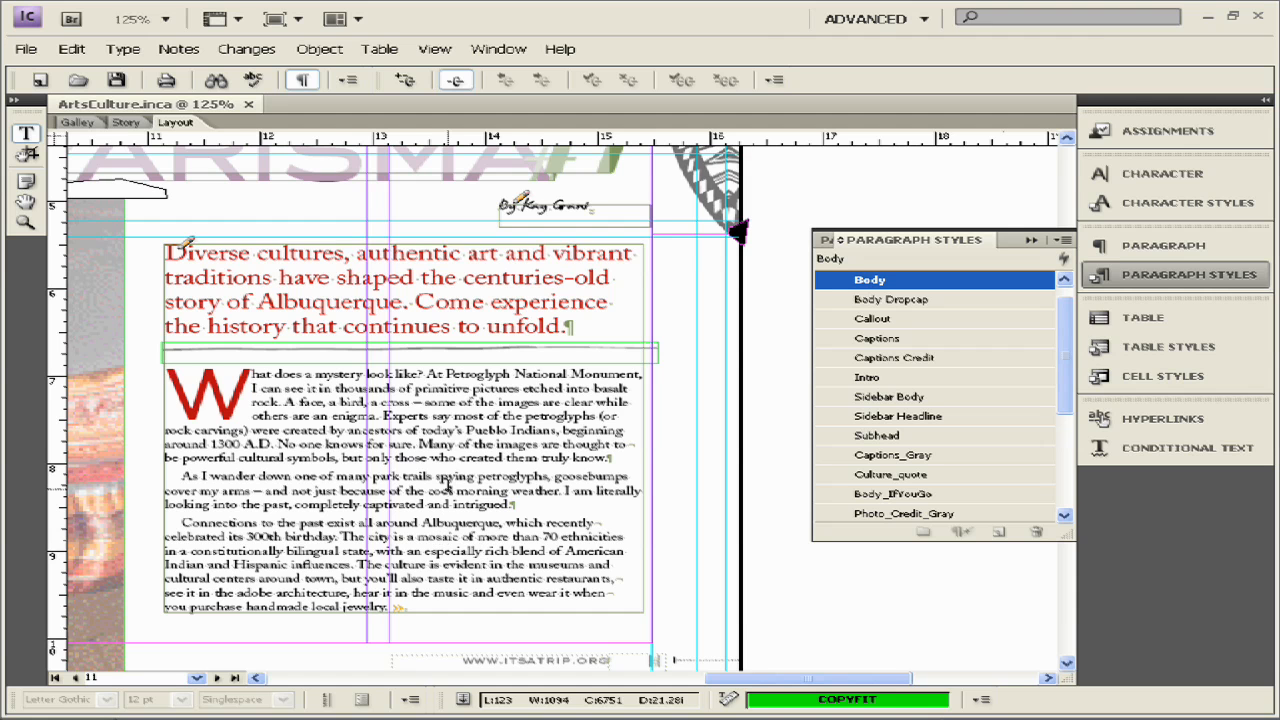
left_click(478, 530)
- Open the Character Styles panel and enlarge it to show more styles
triple_click(449, 477)
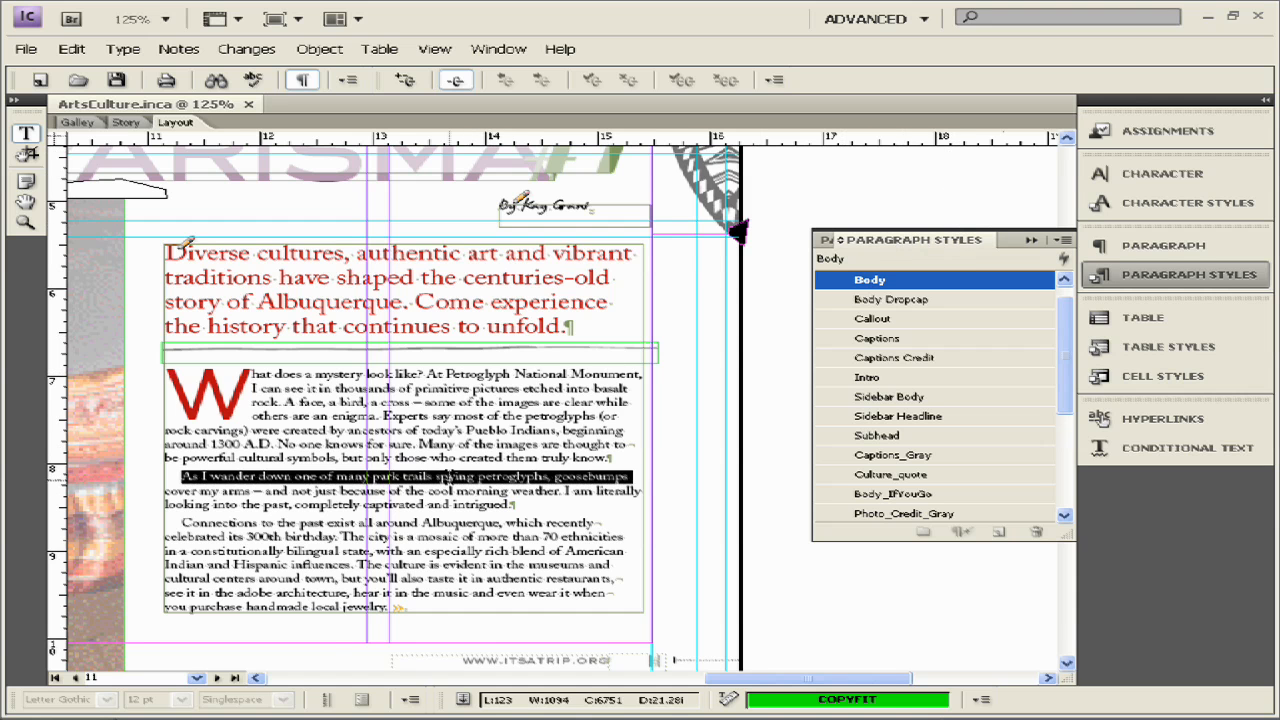
left_click(466, 490)
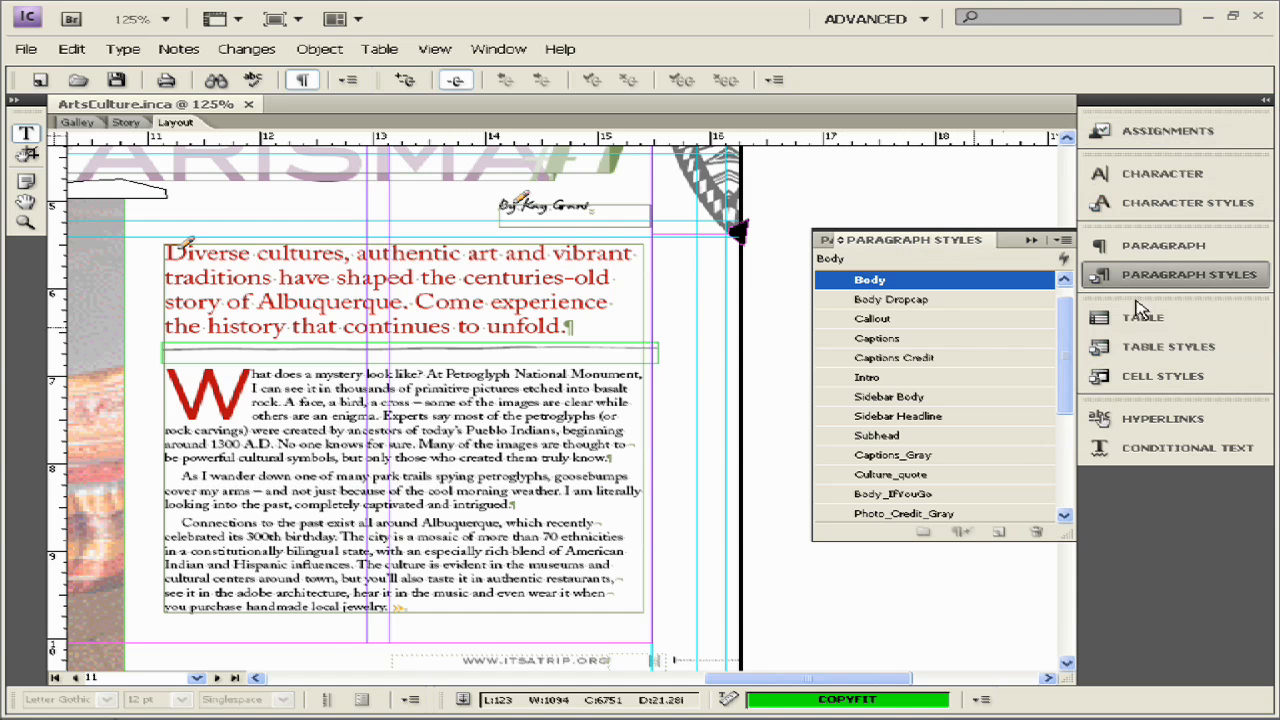
left_click(1130, 214)
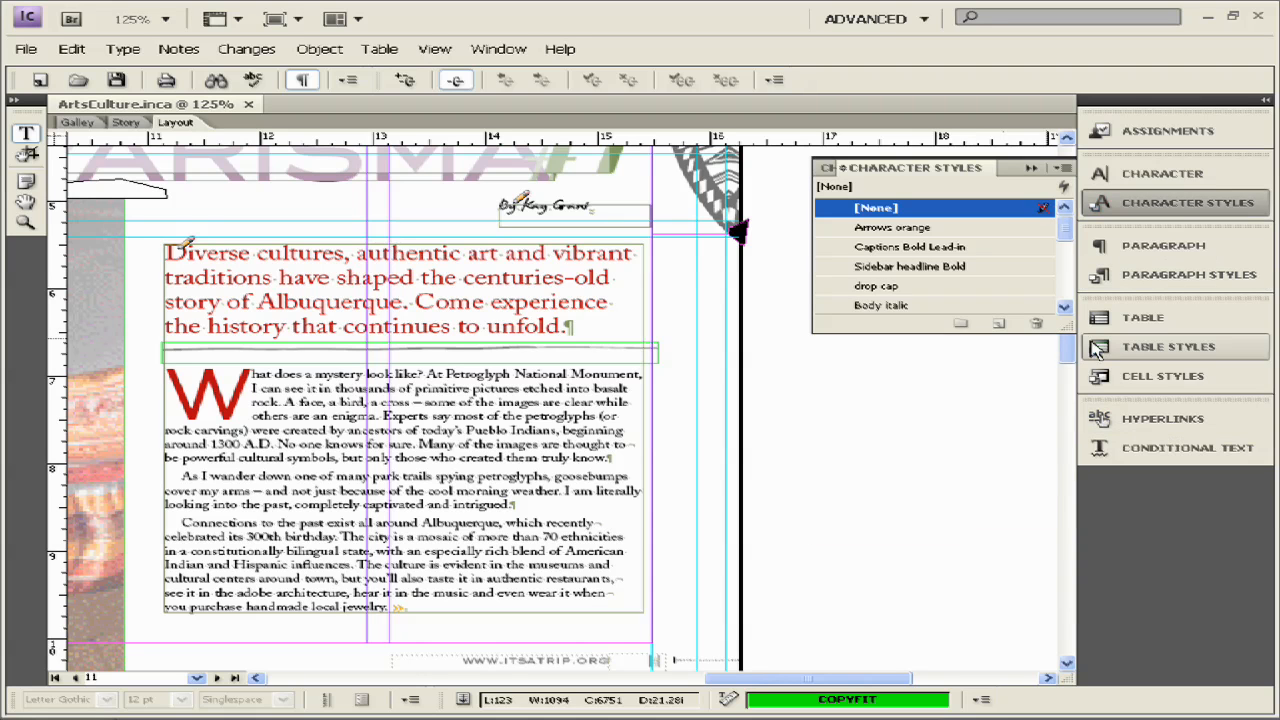
left_click_drag(1065, 330, 1090, 502)
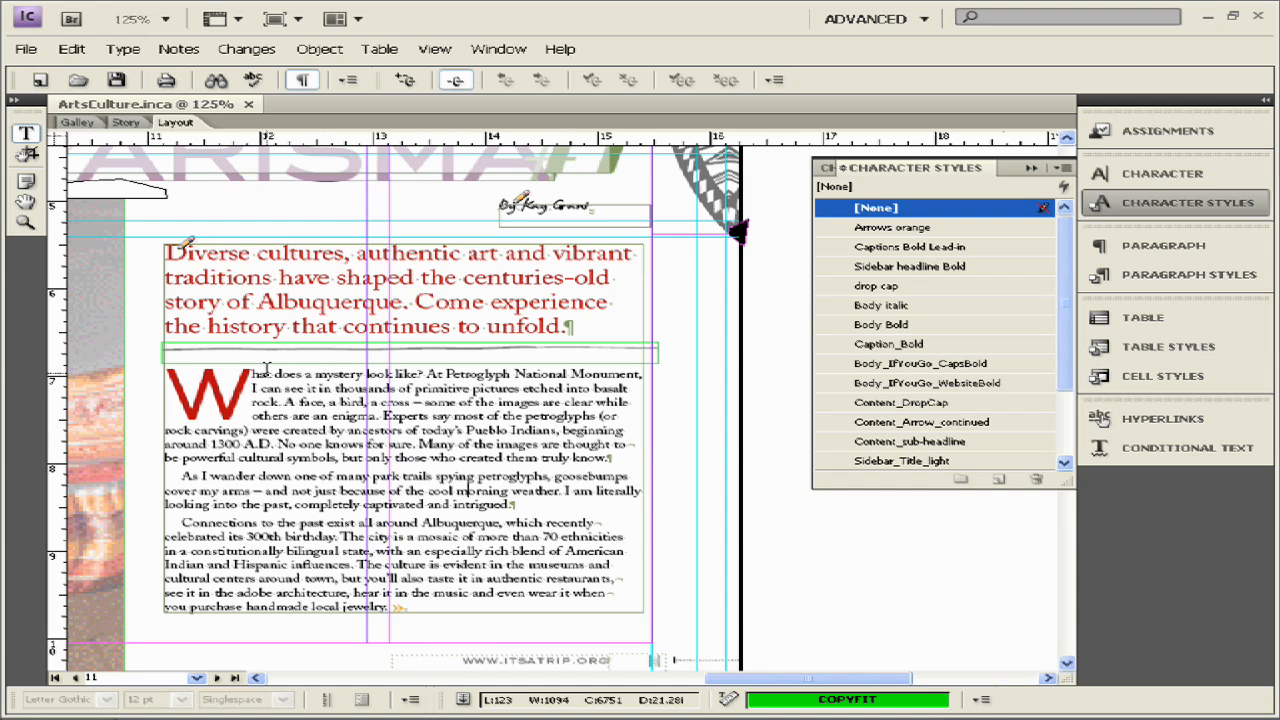
- Select the drop-cap W to confirm it uses the Content_DropCap character style
left_click_drag(253, 385, 190, 373)
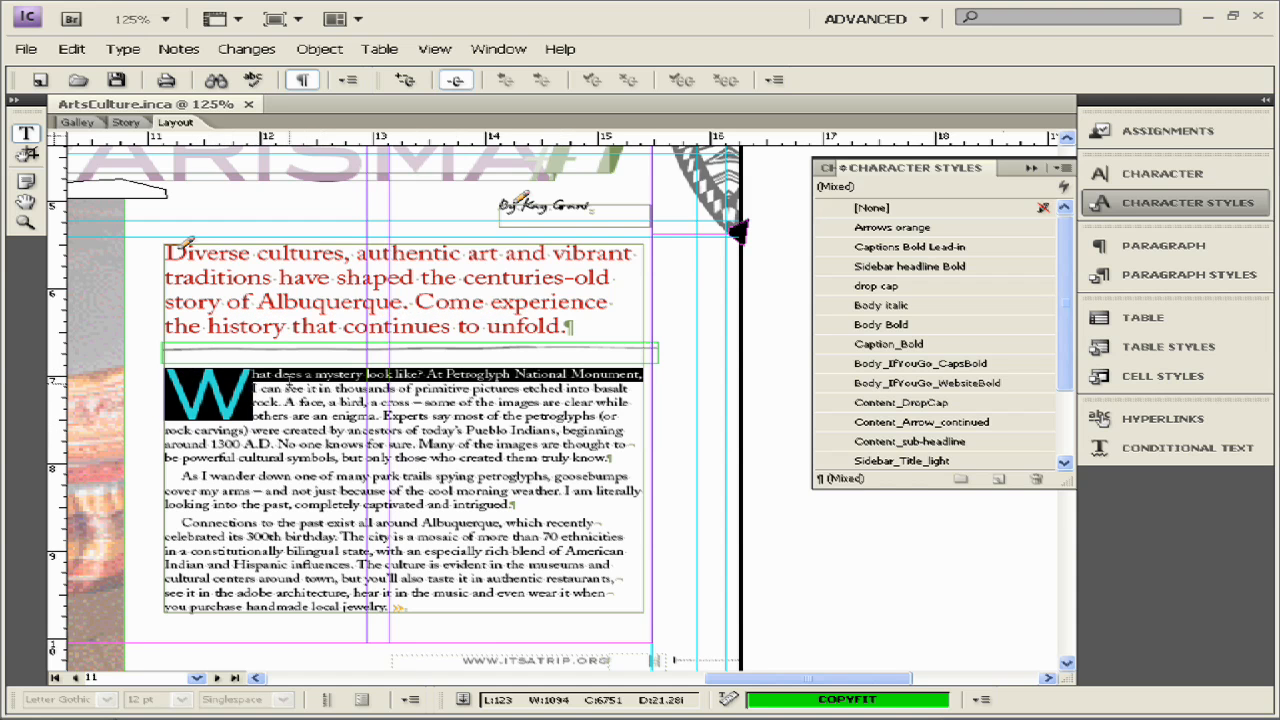
left_click(289, 385)
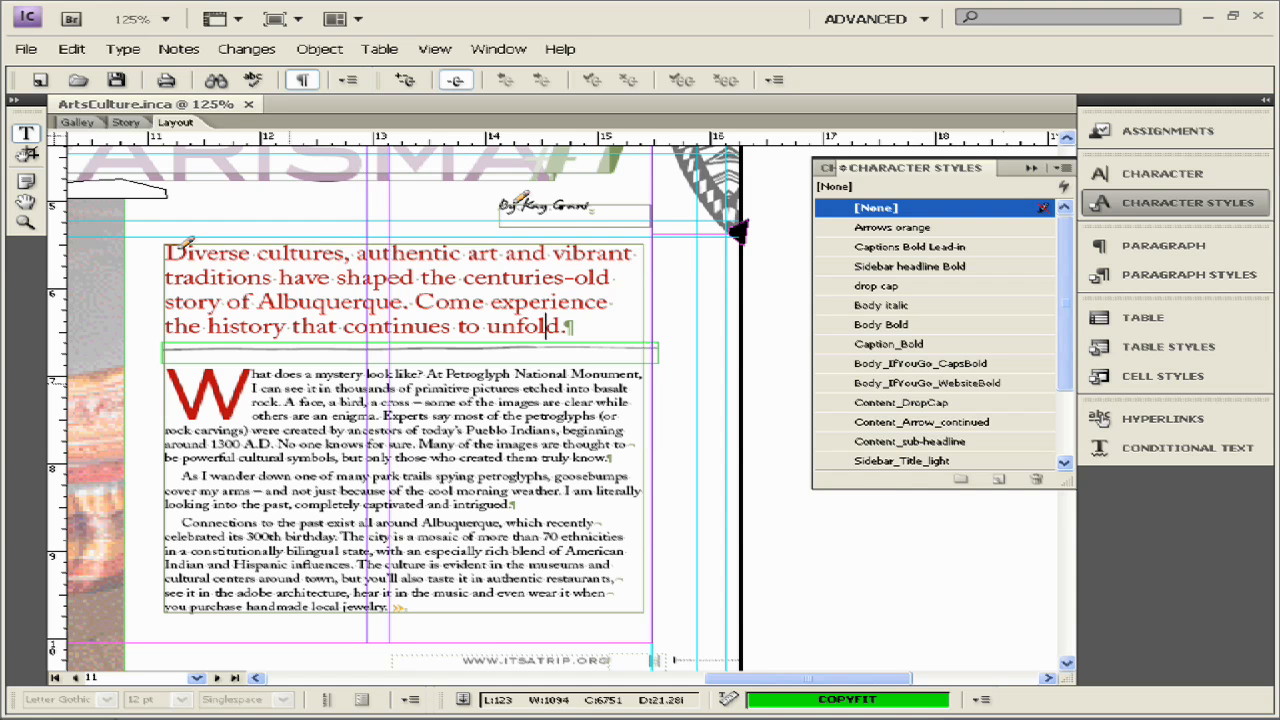
key("shift+Right")
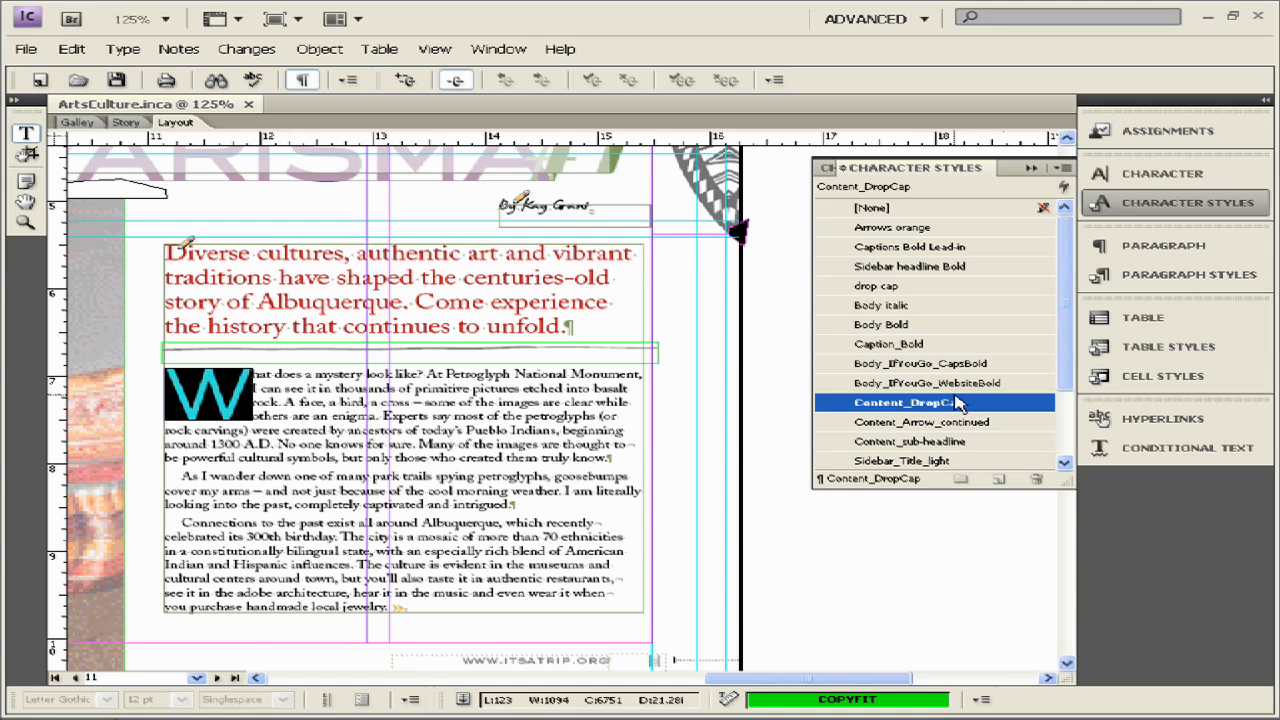
left_click(457, 490)
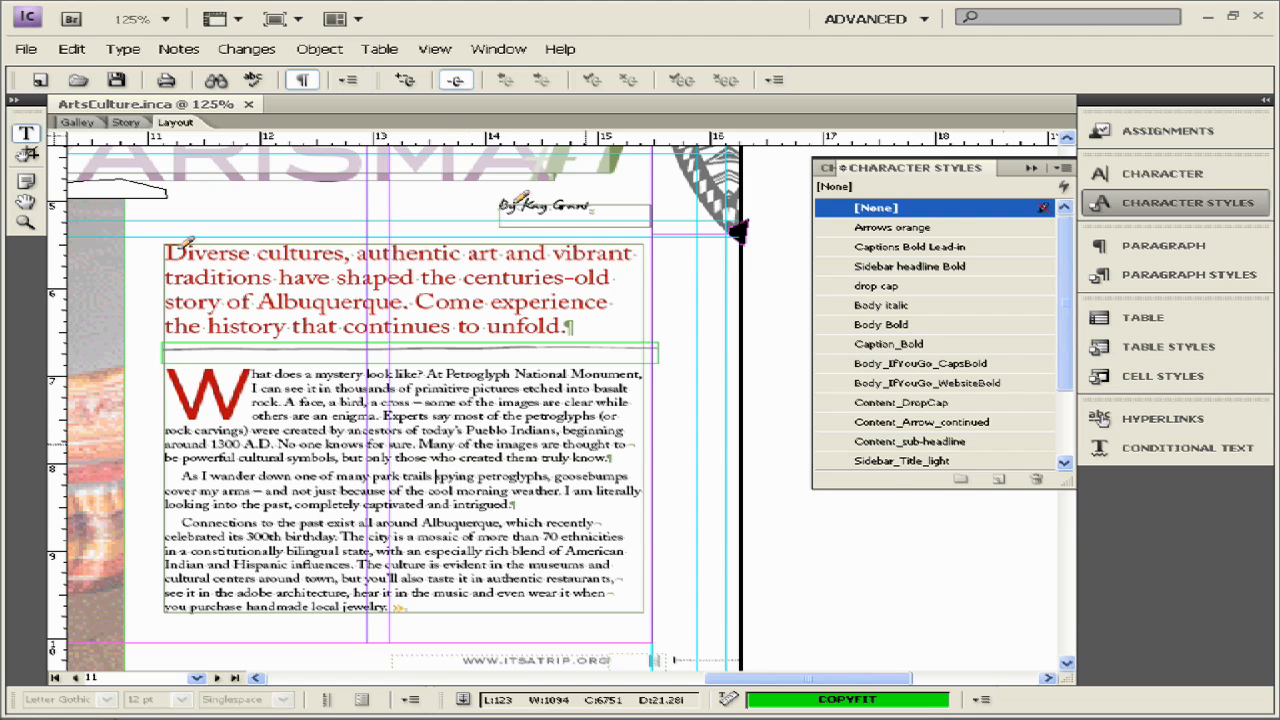
- Insert 'Magazine' between 'park trails' and 'spying', zoom in, and select the new word
left_click(436, 476)
type("Magazine")
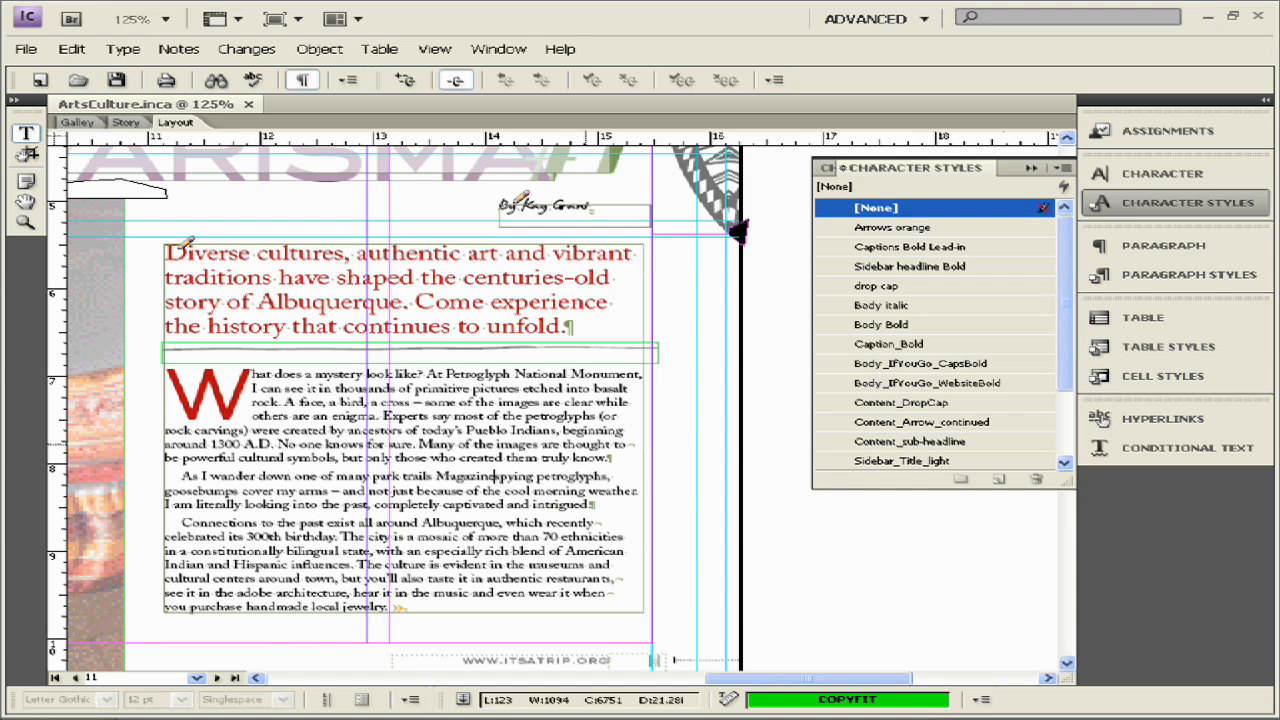
key("ctrl+equal")
key("ctrl+equal")
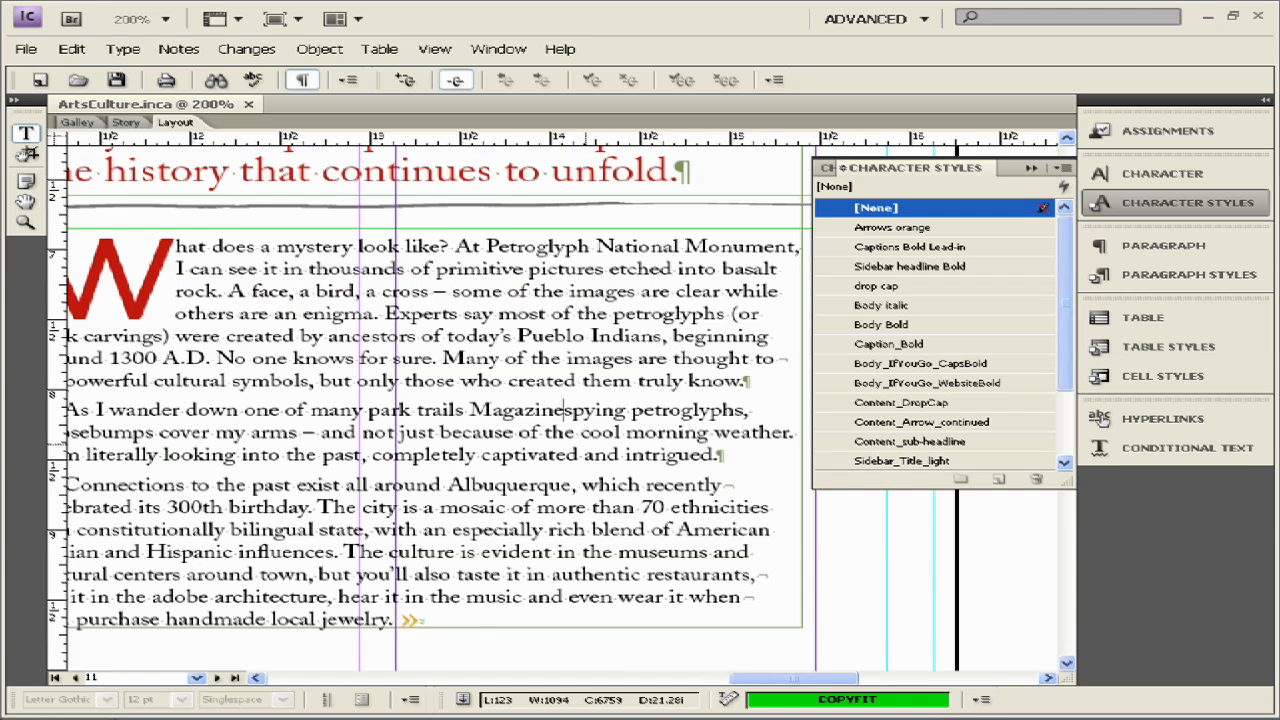
key("shift+Left")
key("shift+Left")
key("shift+Left")
key("shift+Left")
key("shift+Left")
key("shift+Left")
key("shift+Left")
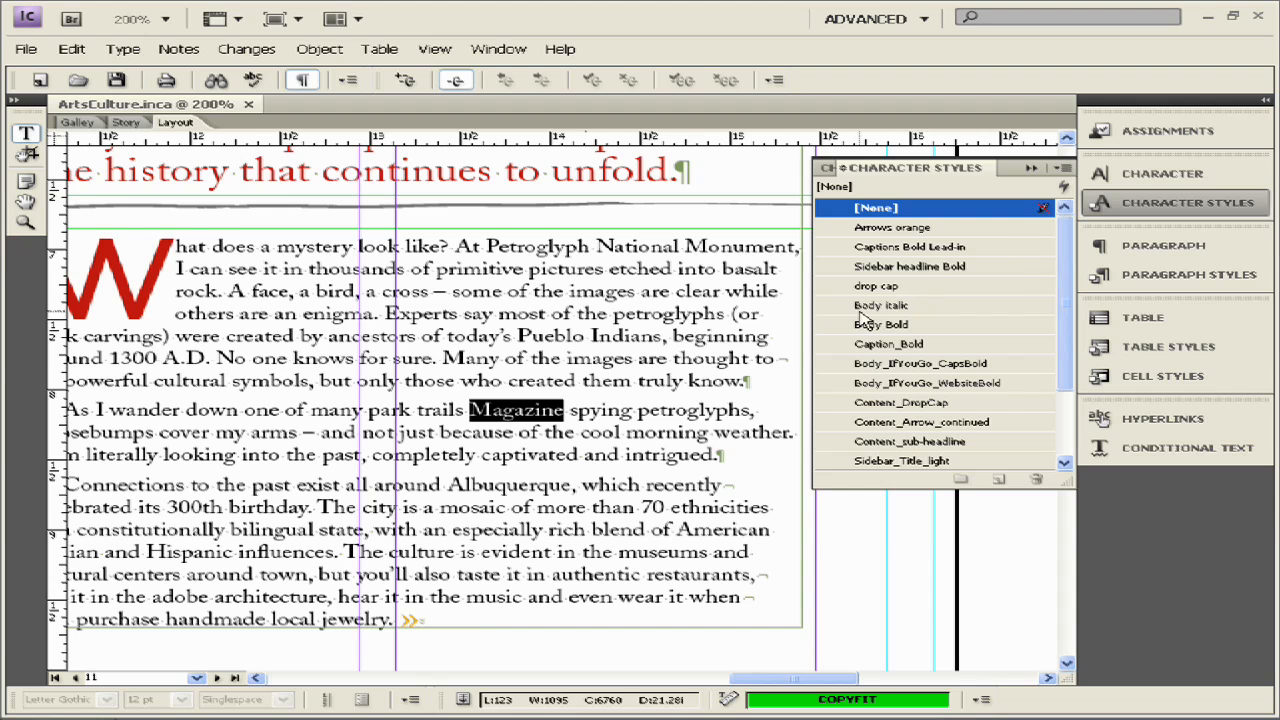
- Apply the Body italic character style to 'Magazine' and verify the result
left_click(895, 306)
left_click(561, 456)
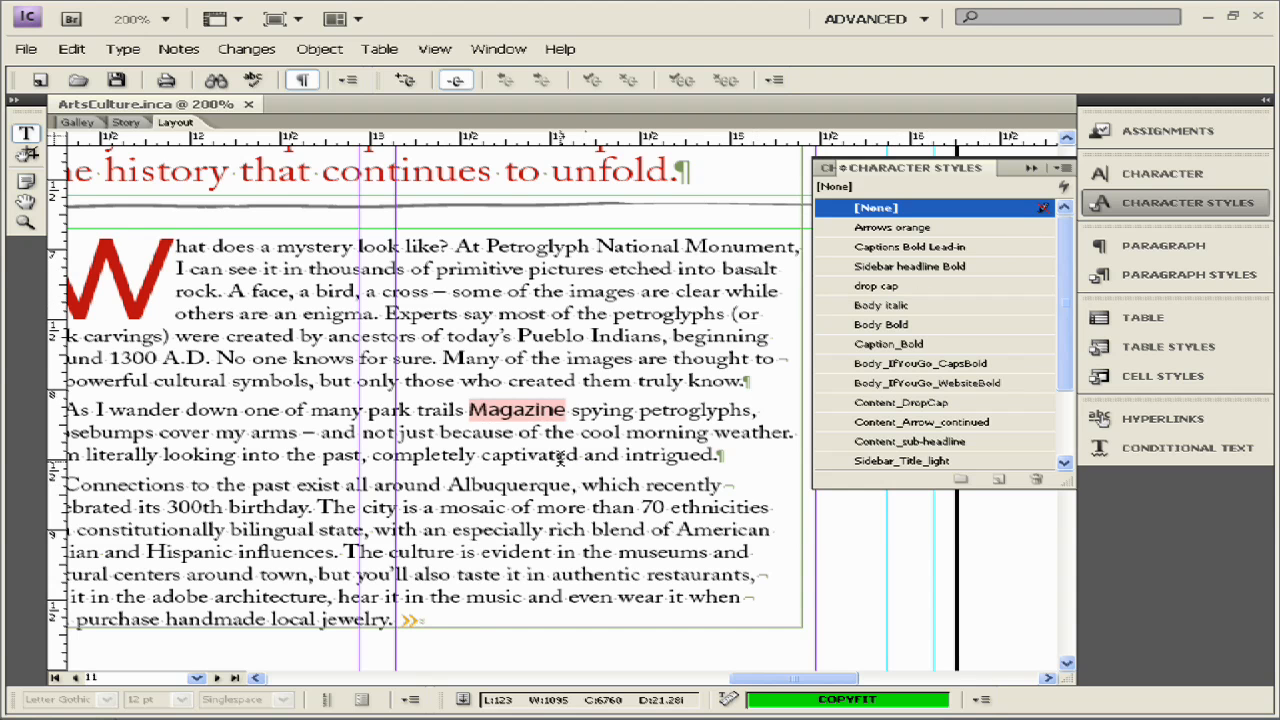
left_click(534, 408)
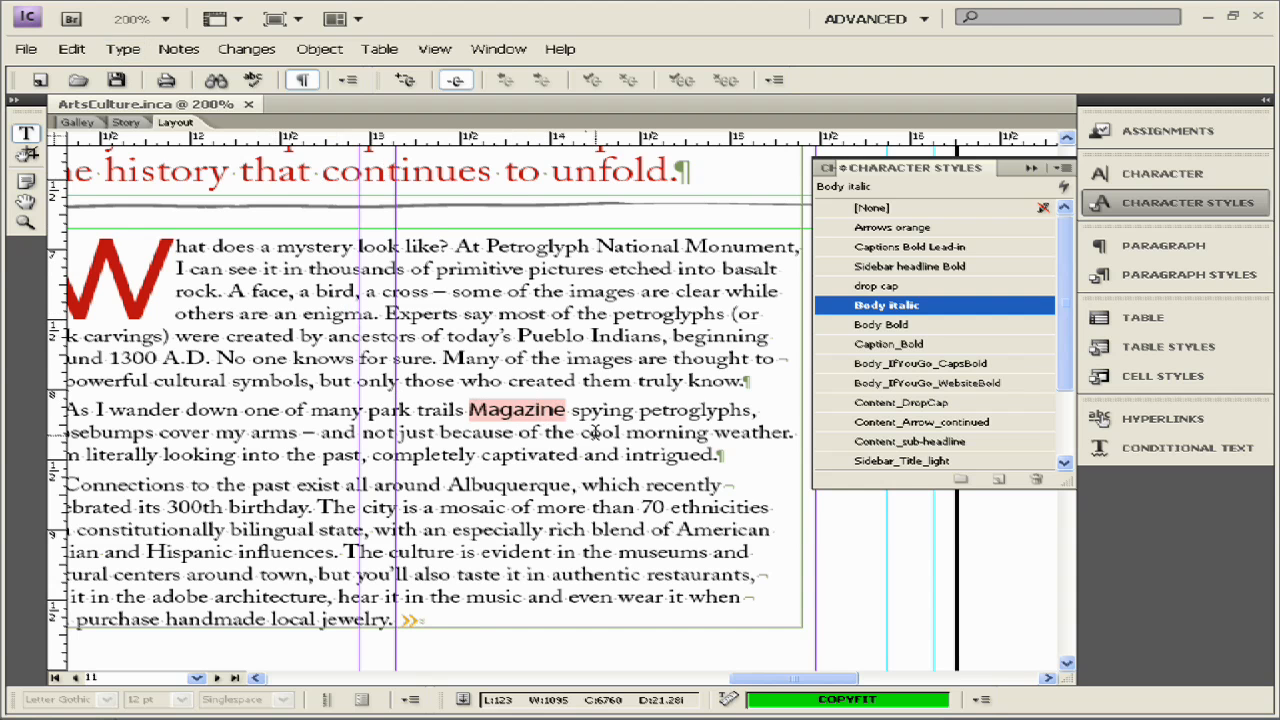
left_click_drag(566, 408, 472, 392)
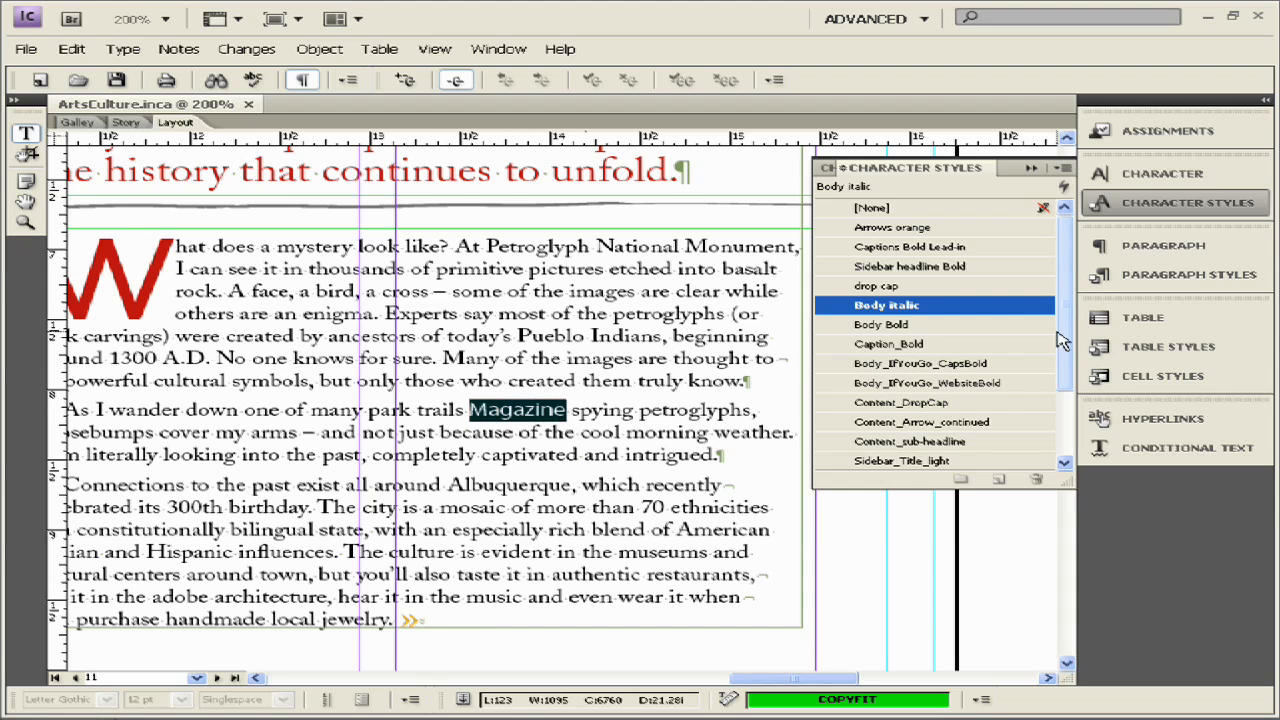
scroll(998, 330, "down", 2)
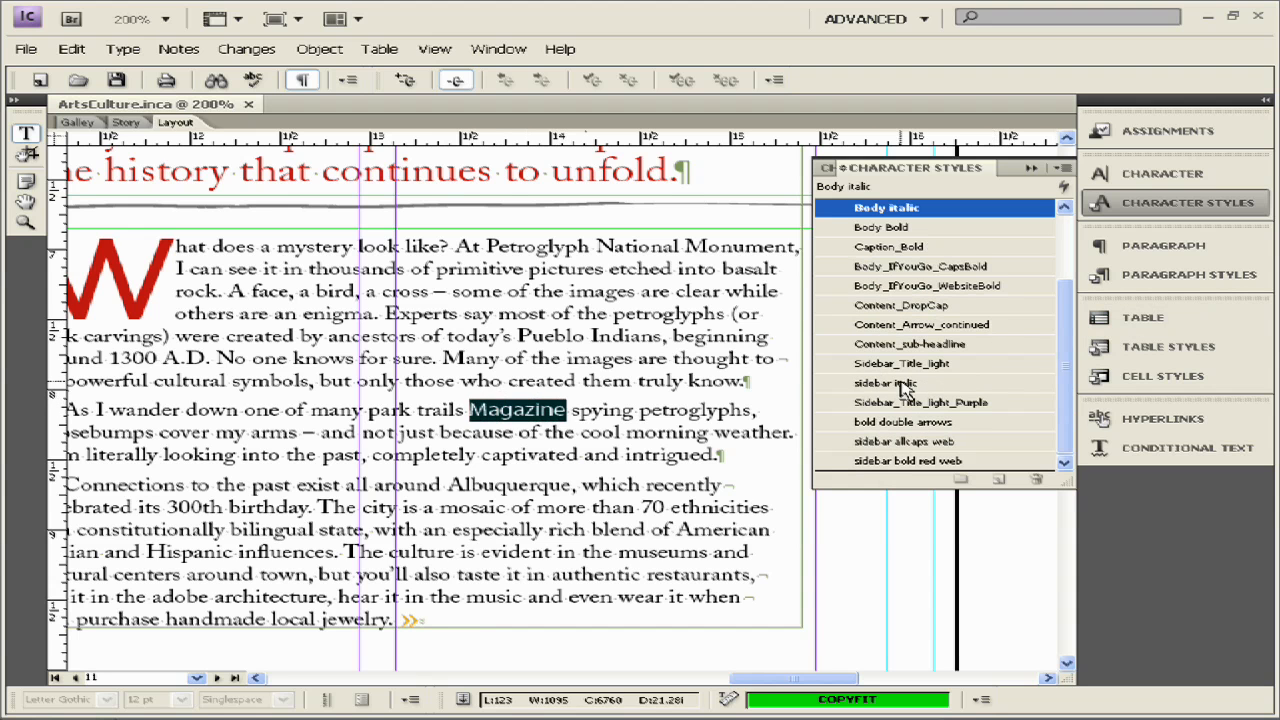
scroll(922, 352, "up", 2)
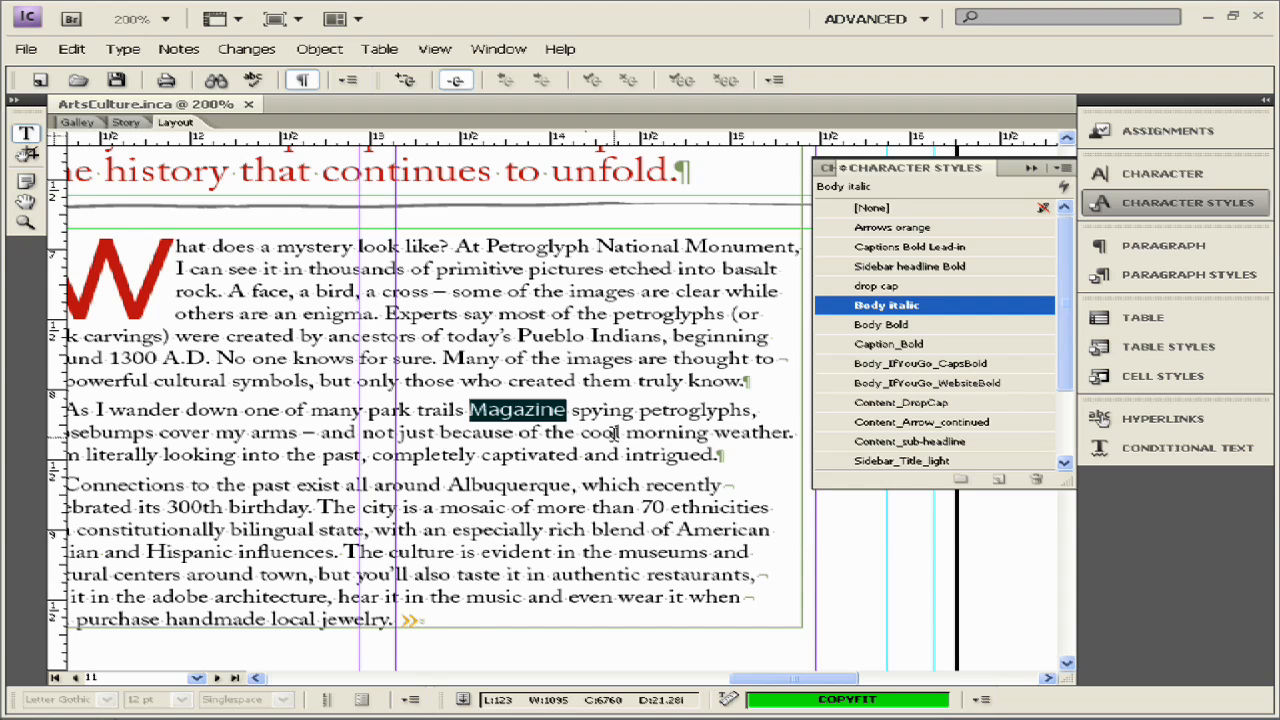
left_click(566, 417)
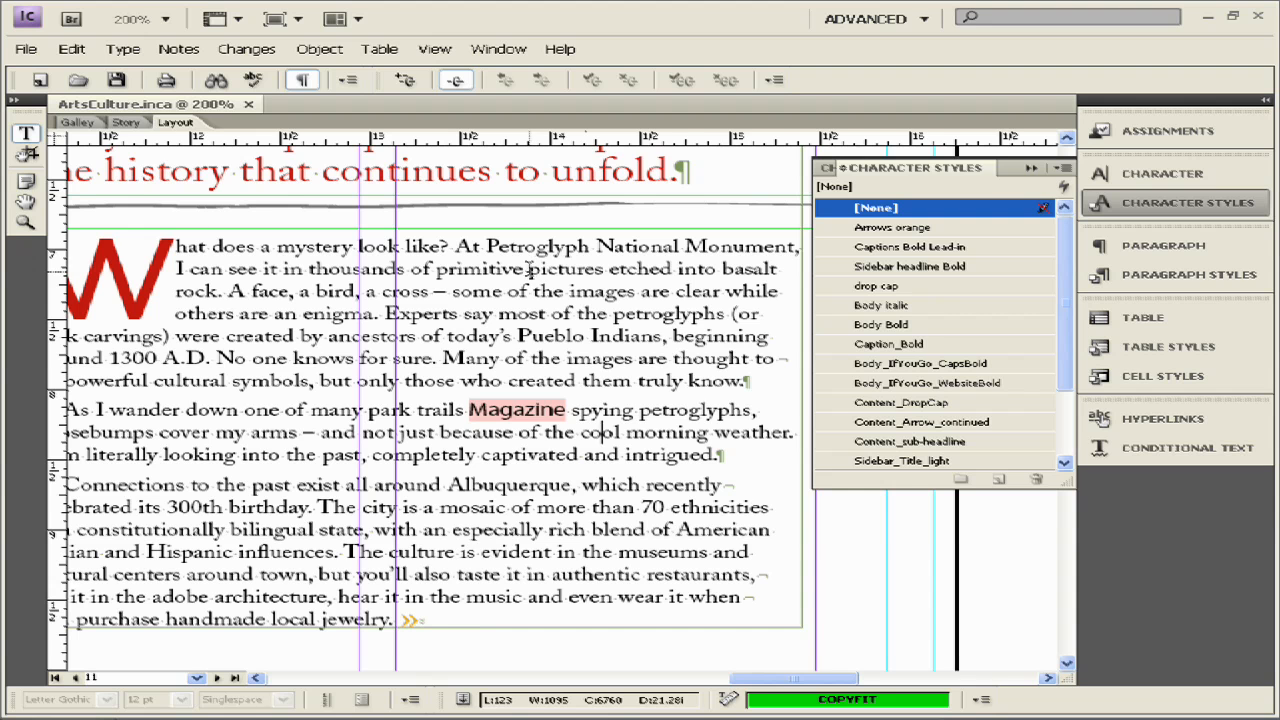
- Apply the Body Bold character style to 'Petroglyph National Monument'
left_click_drag(486, 246, 795, 246)
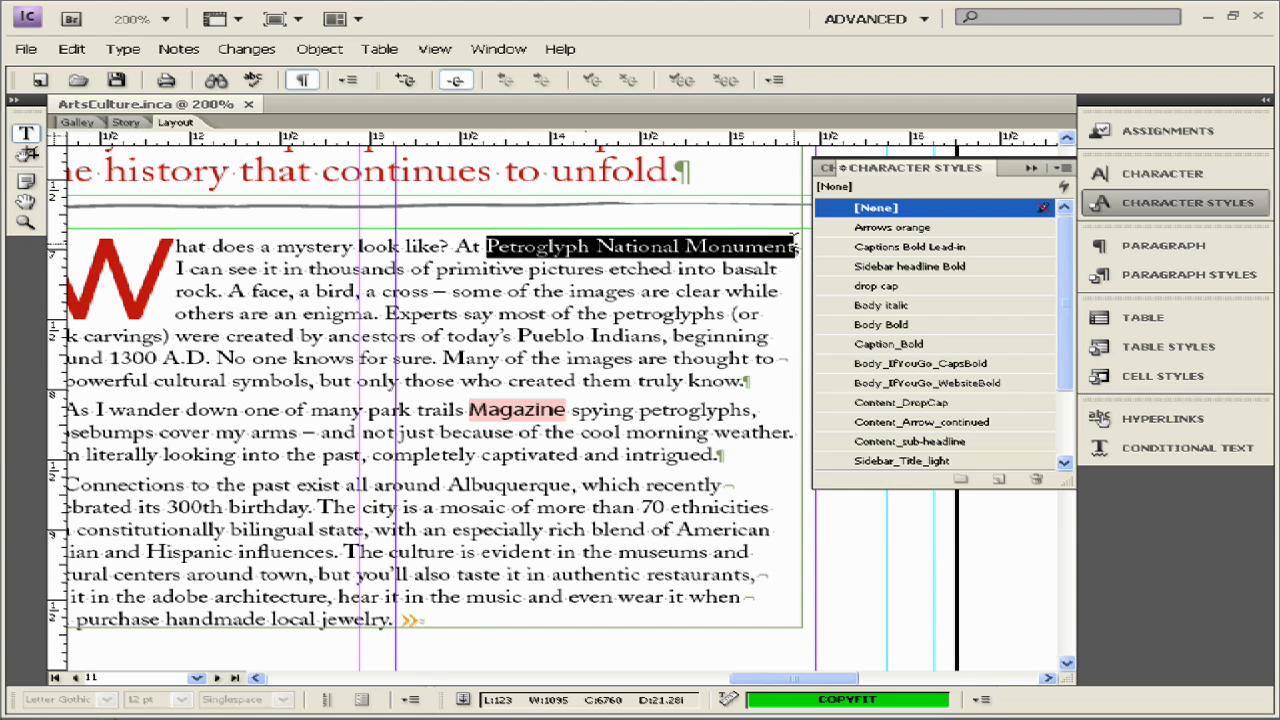
left_click(921, 325)
left_click(587, 313)
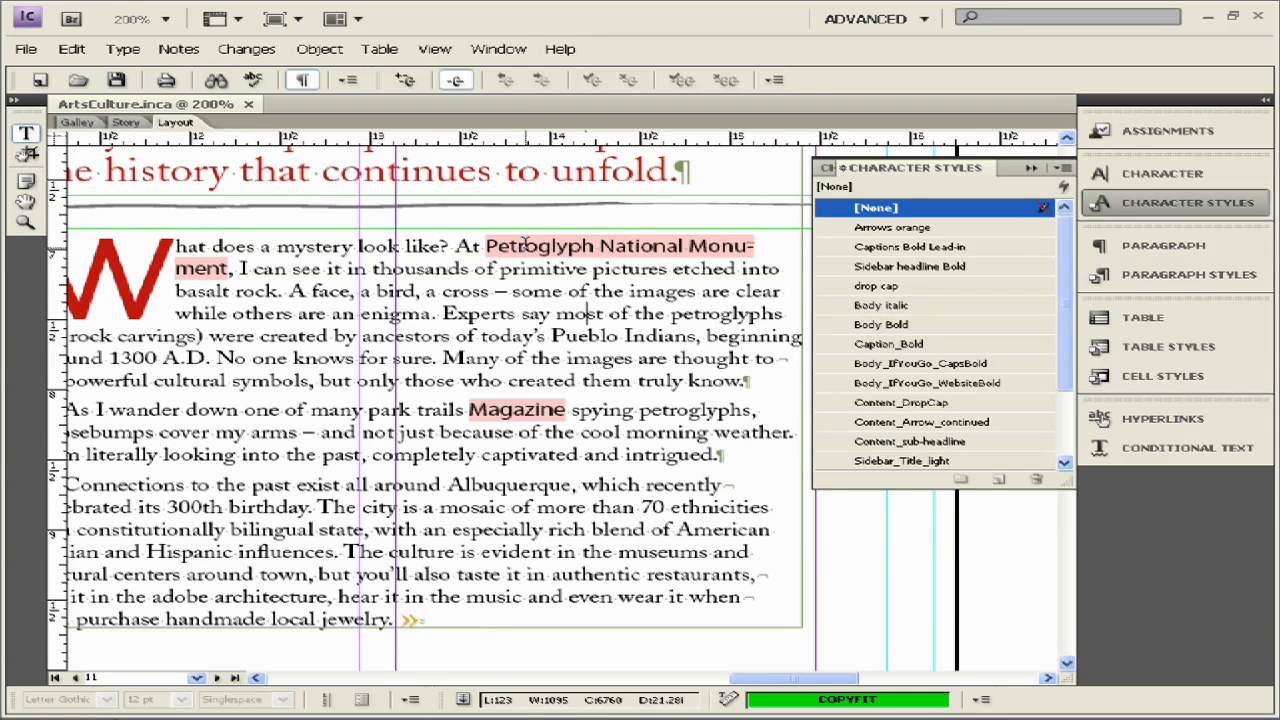
left_click(528, 270)
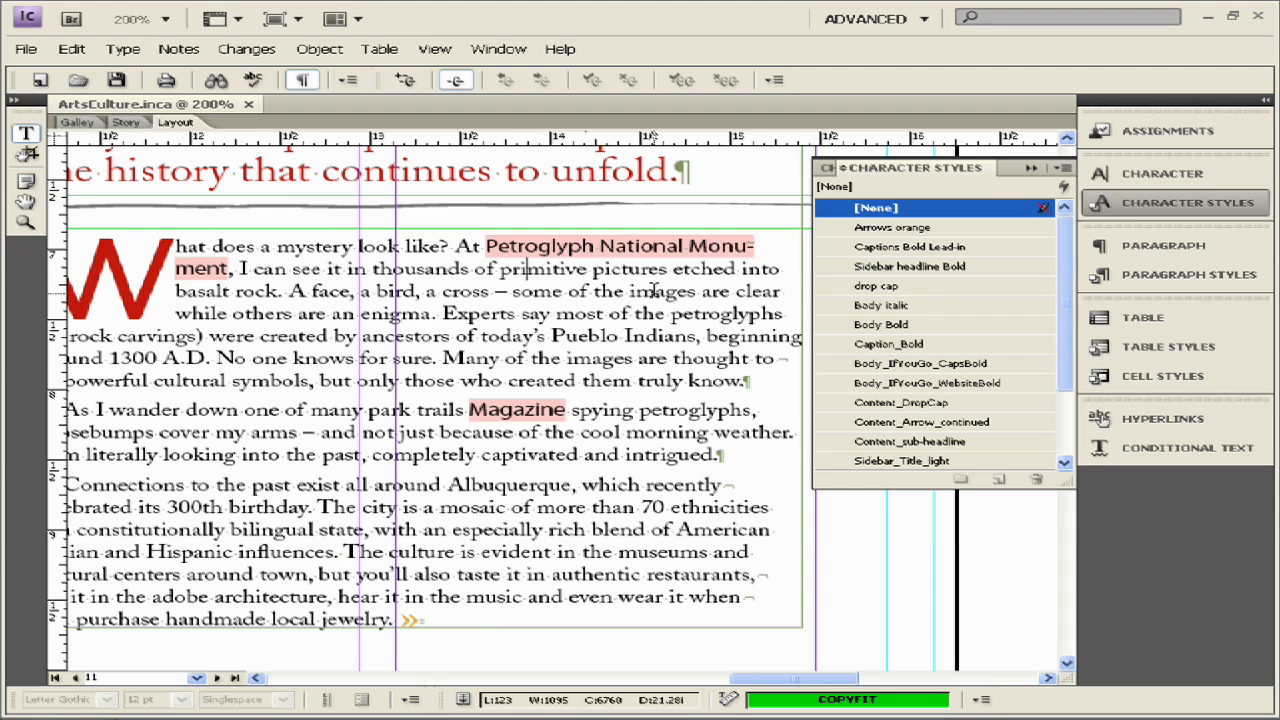